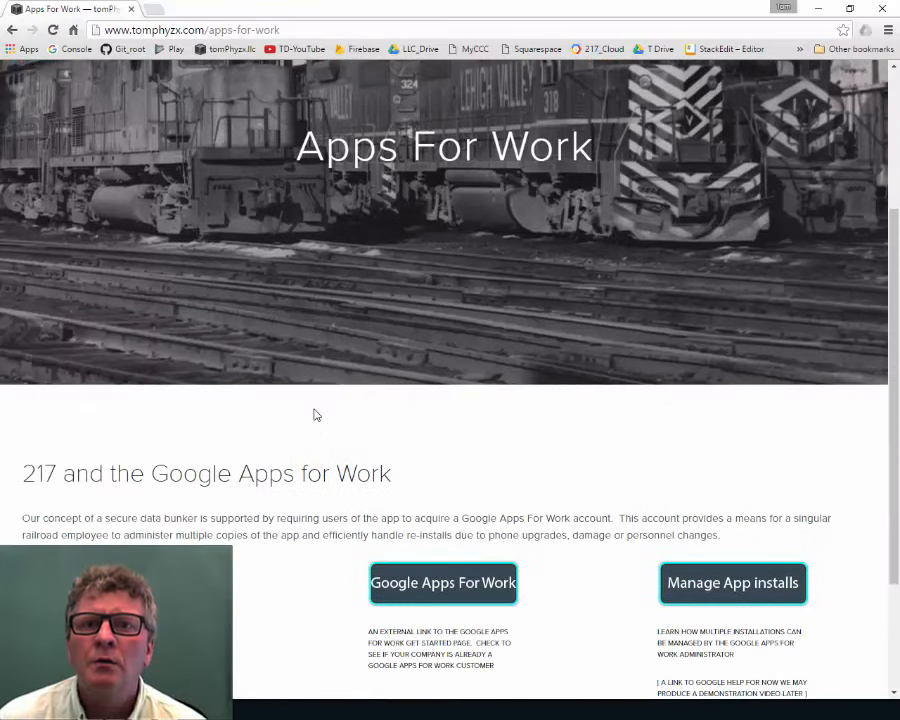
Open the Google Apps for Work site from the railroad company's page, look over its products, and start the sign-up.
scroll(314, 413, "down", 3)
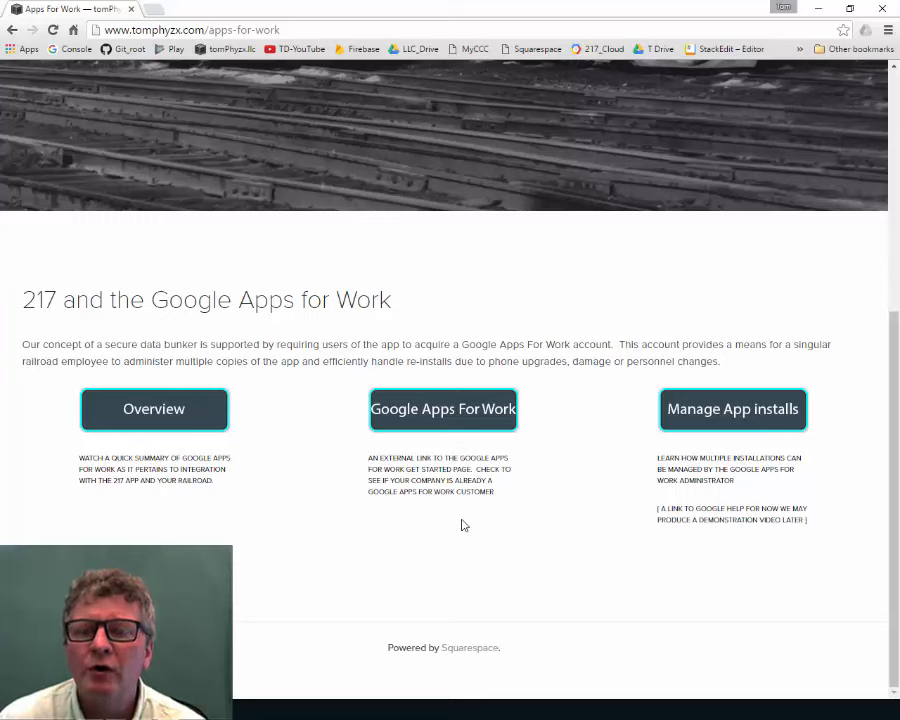
left_click(457, 428)
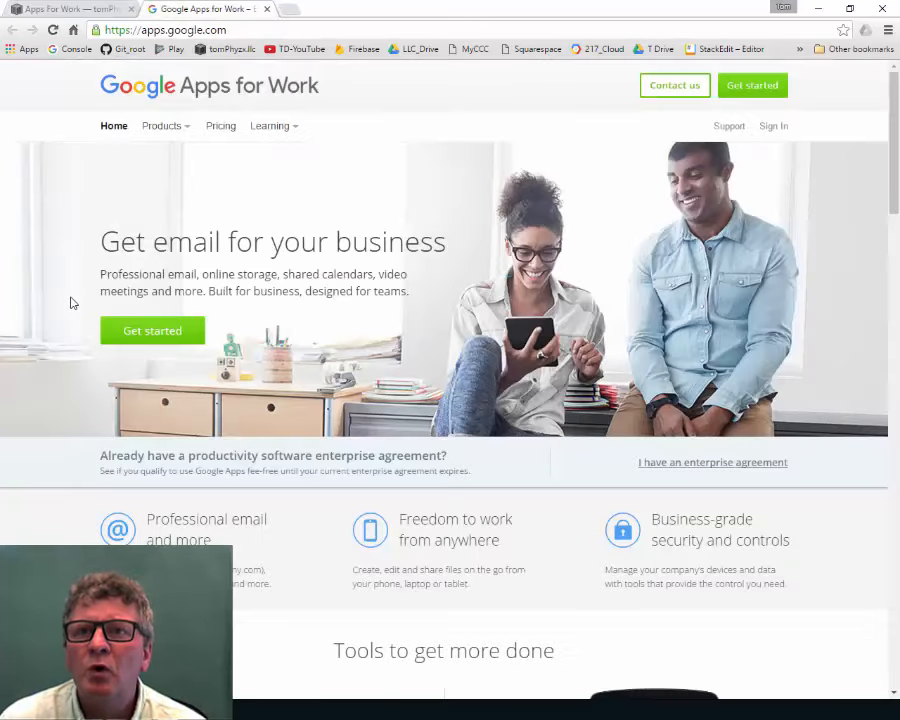
left_click(166, 126)
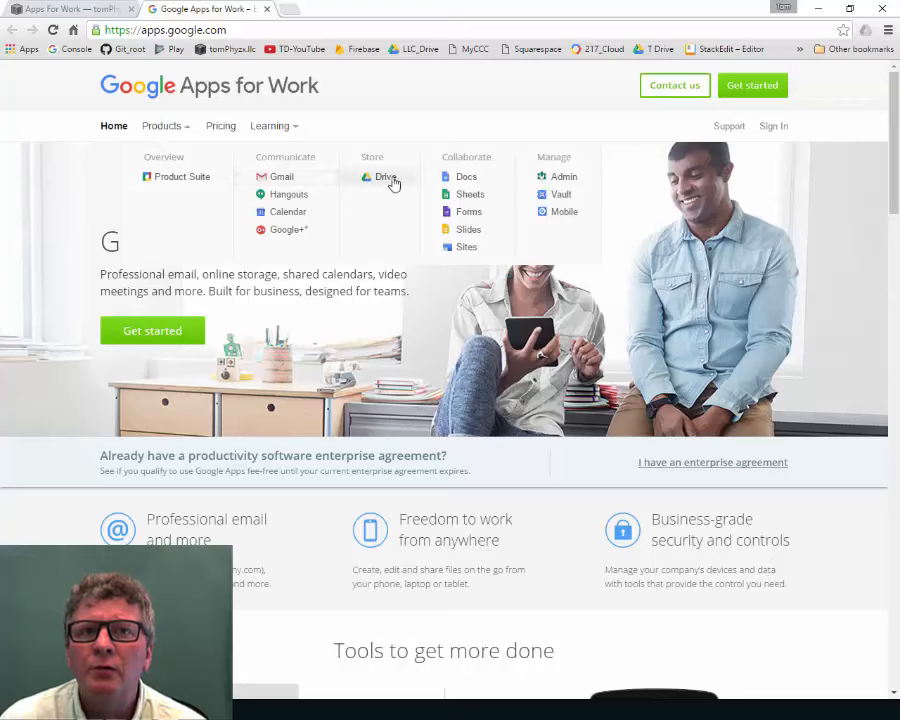
left_click(160, 337)
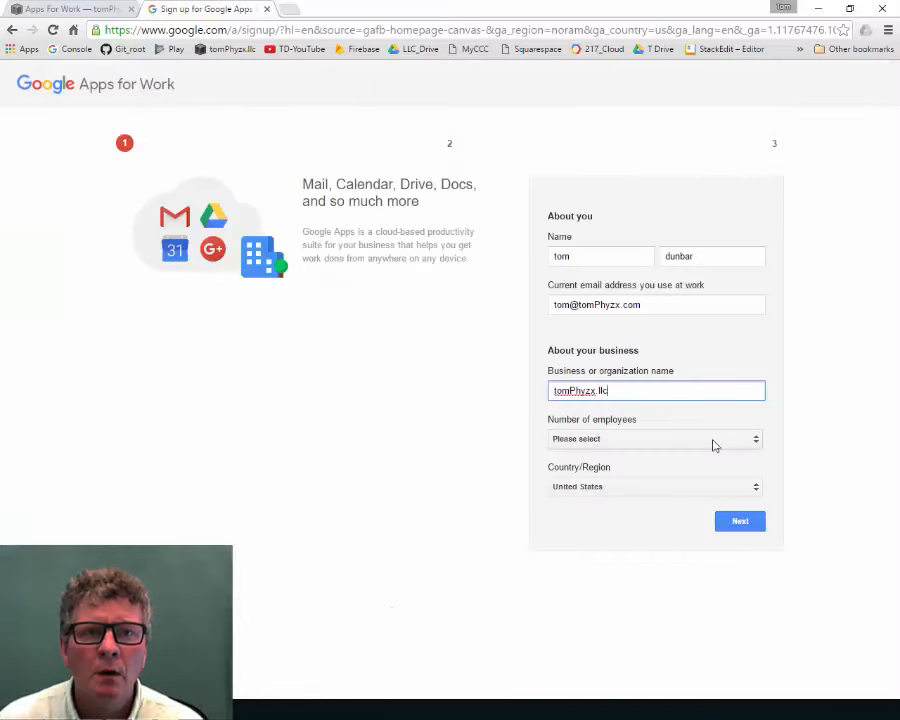
Set the number of employees to 2-9 employees and submit the new YourRailRoad .com domain with its contact information.
left_click(716, 441)
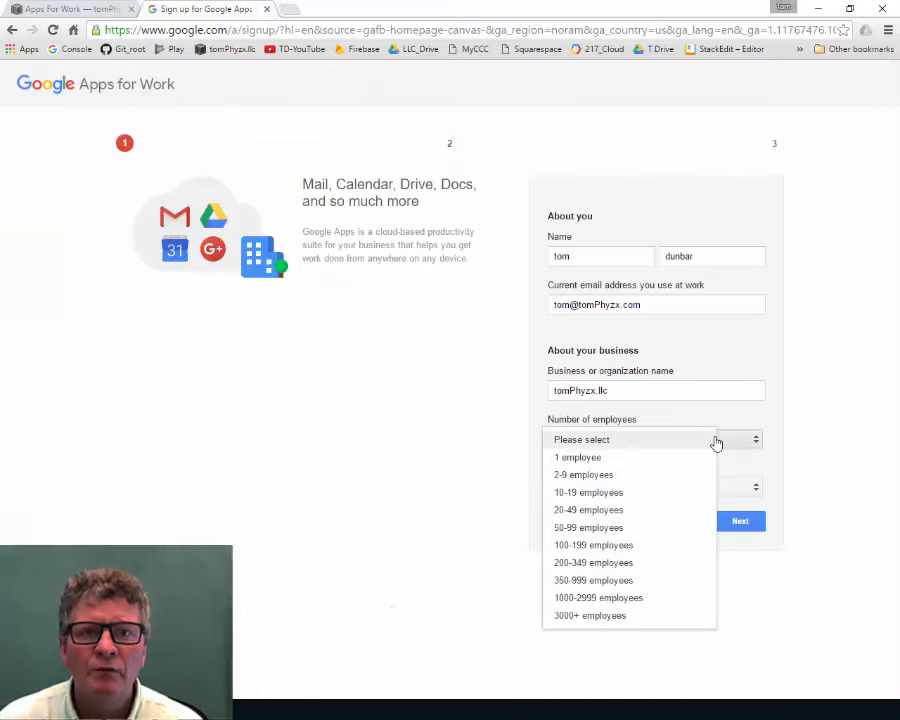
left_click(583, 476)
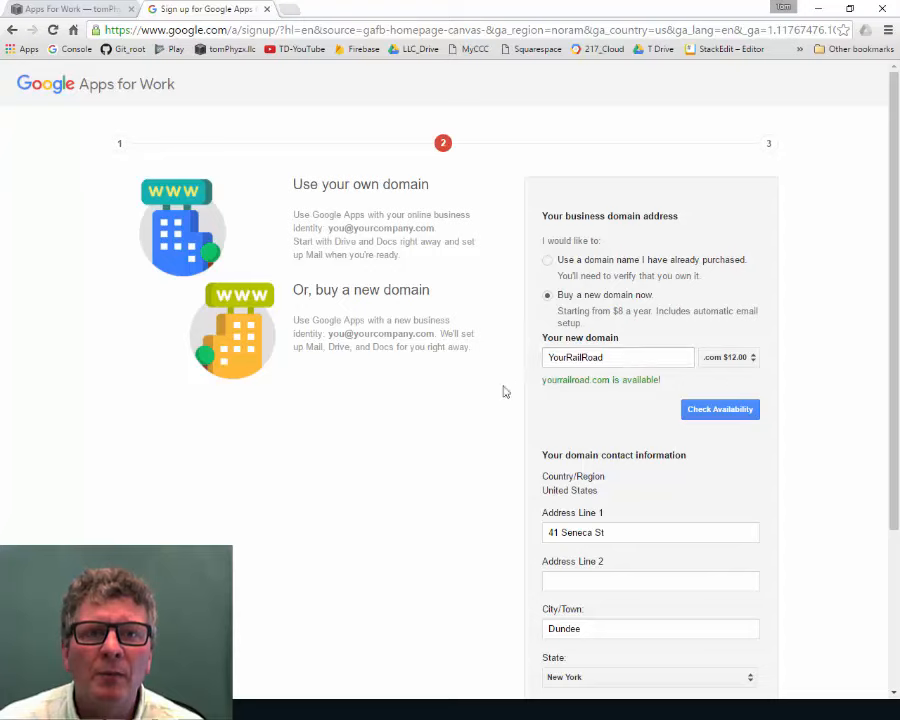
scroll(475, 428, "down", 3)
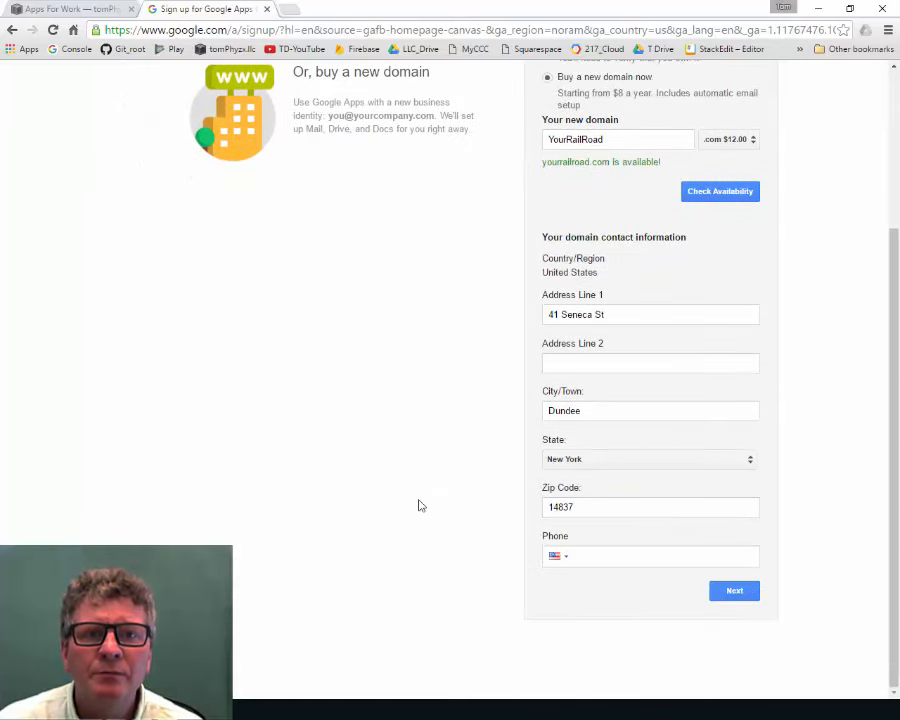
left_click(735, 591)
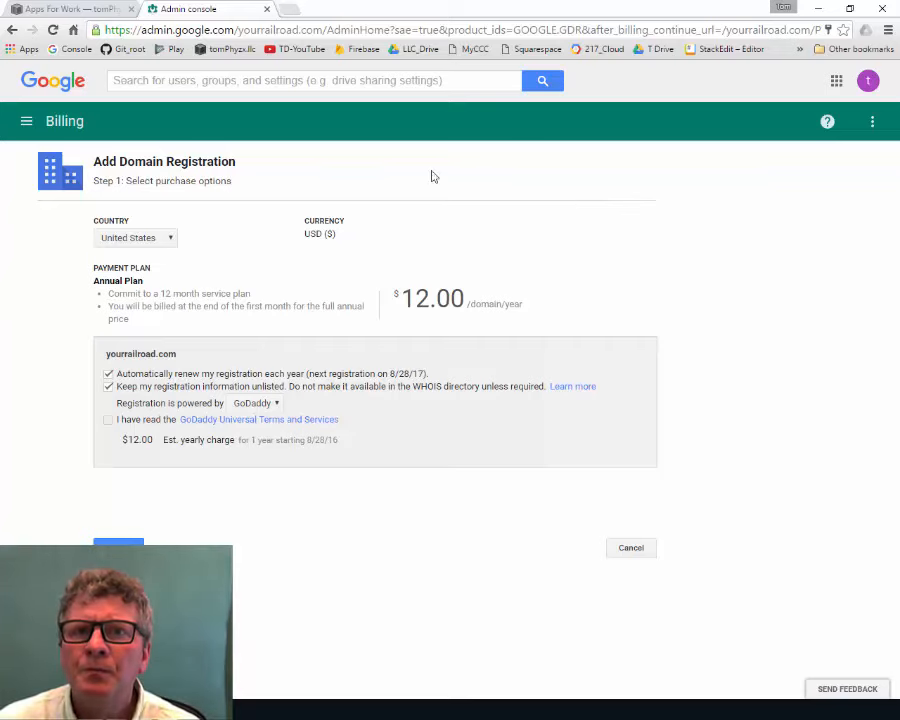
Accept the GoDaddy terms and the Domain Registration agreement, and complete the annual yourrailroad.com domain purchase through to the Admin console.
left_click(108, 419)
left_click(118, 548)
left_click(99, 413)
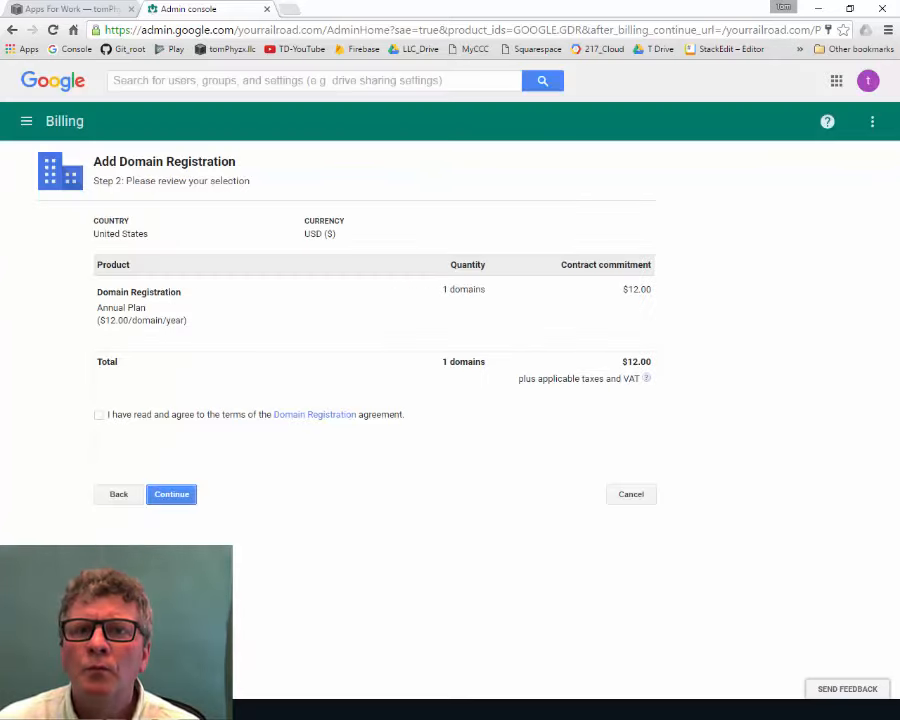
left_click(171, 496)
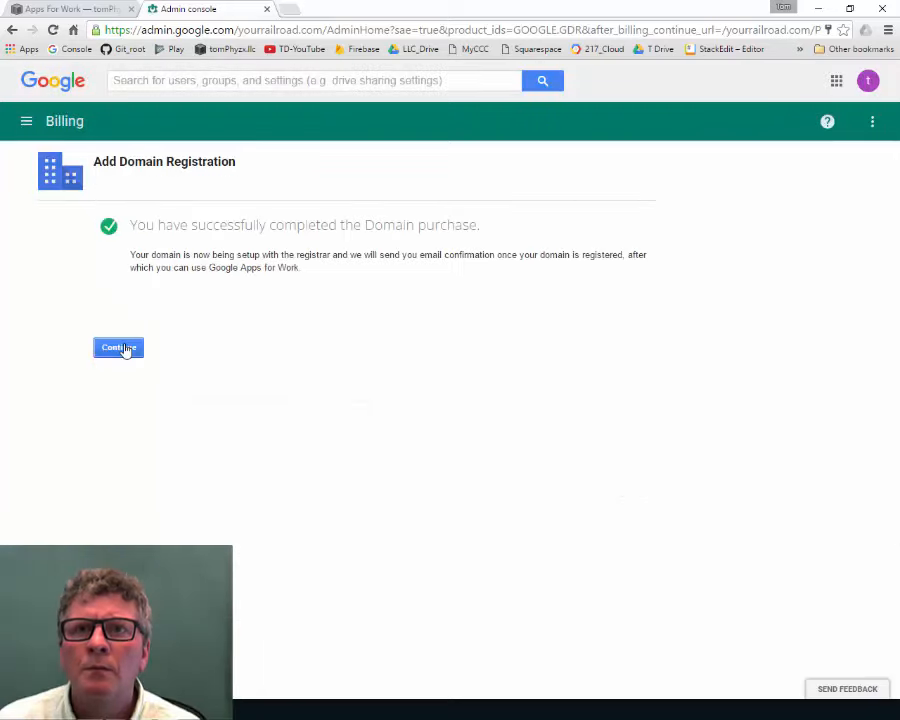
left_click(122, 346)
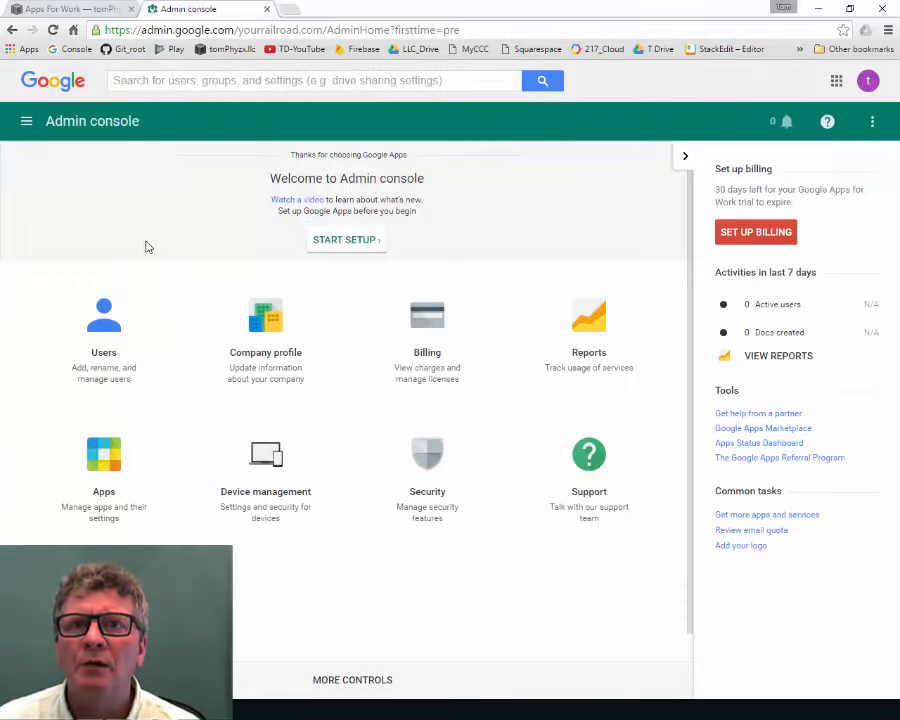
Check which account is signed in and examine the Google apps offered to the new yourrailroad.com account.
left_click(867, 84)
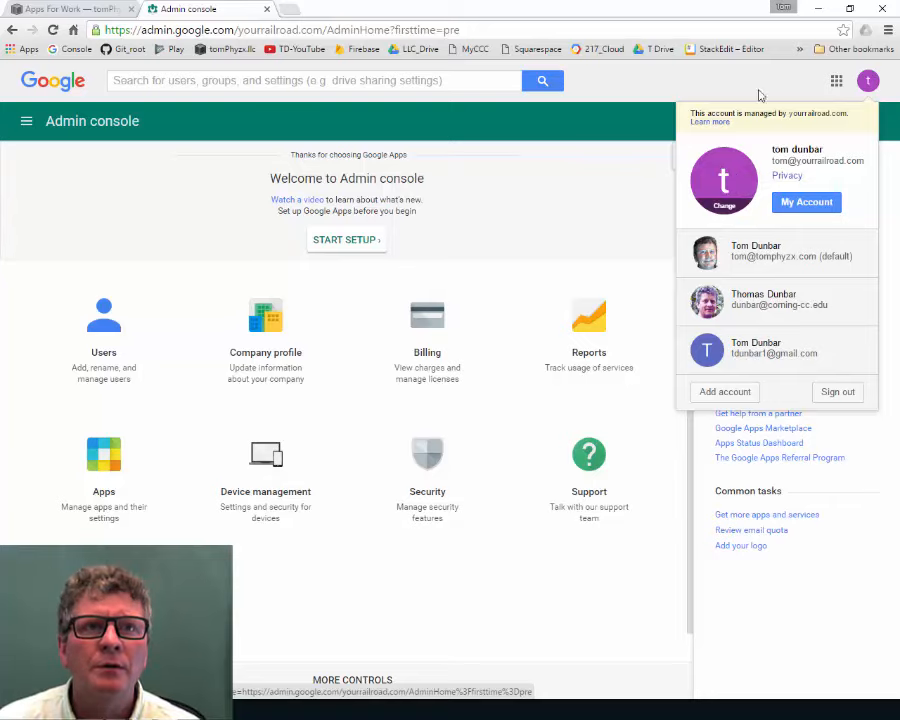
left_click(836, 81)
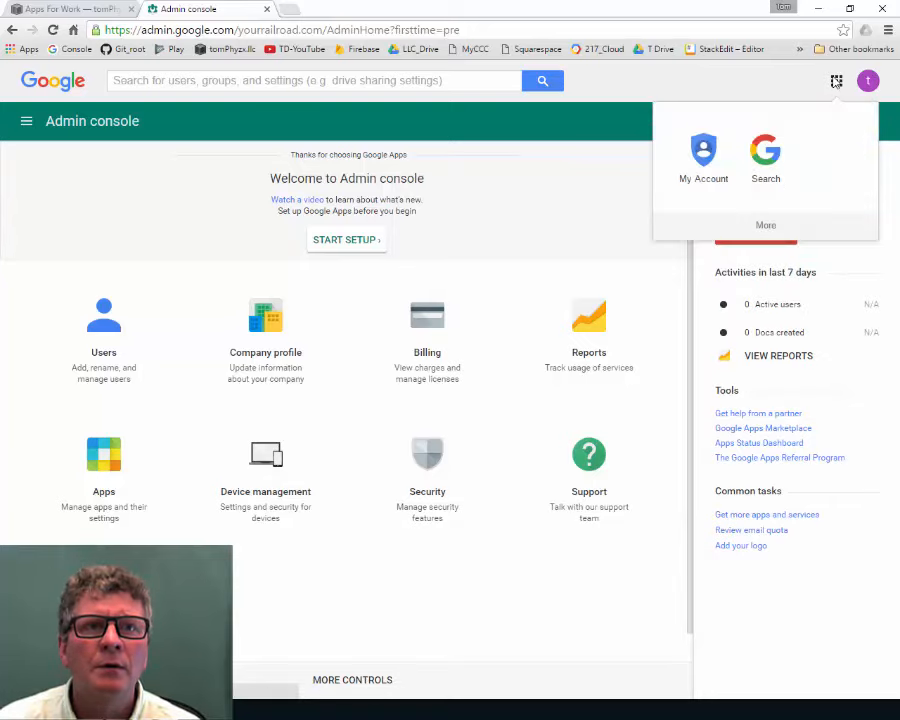
left_click(766, 228)
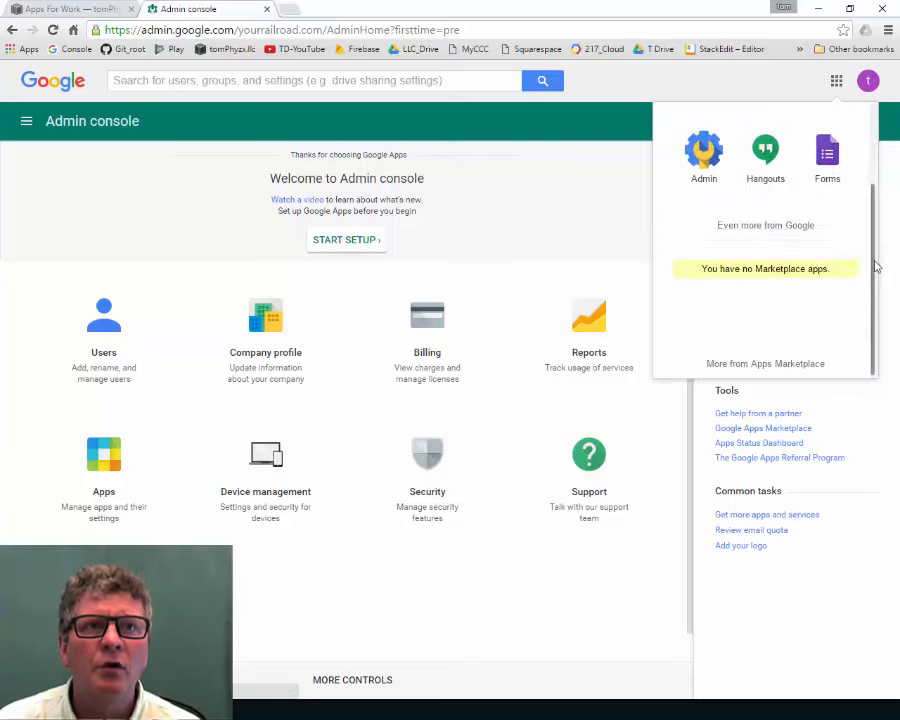
left_click_drag(872, 262, 857, 165)
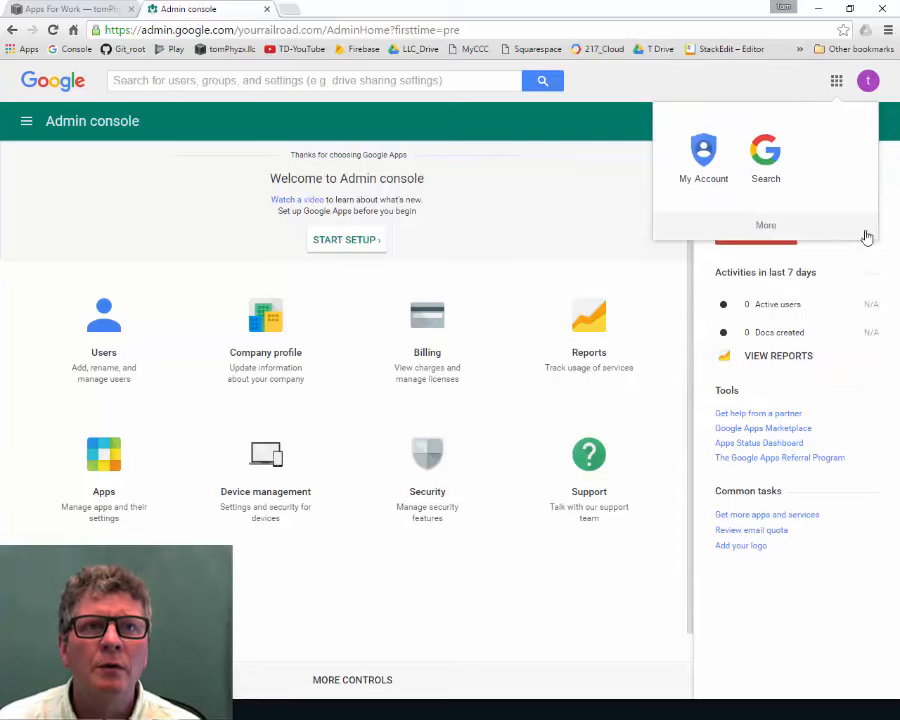
left_click(765, 228)
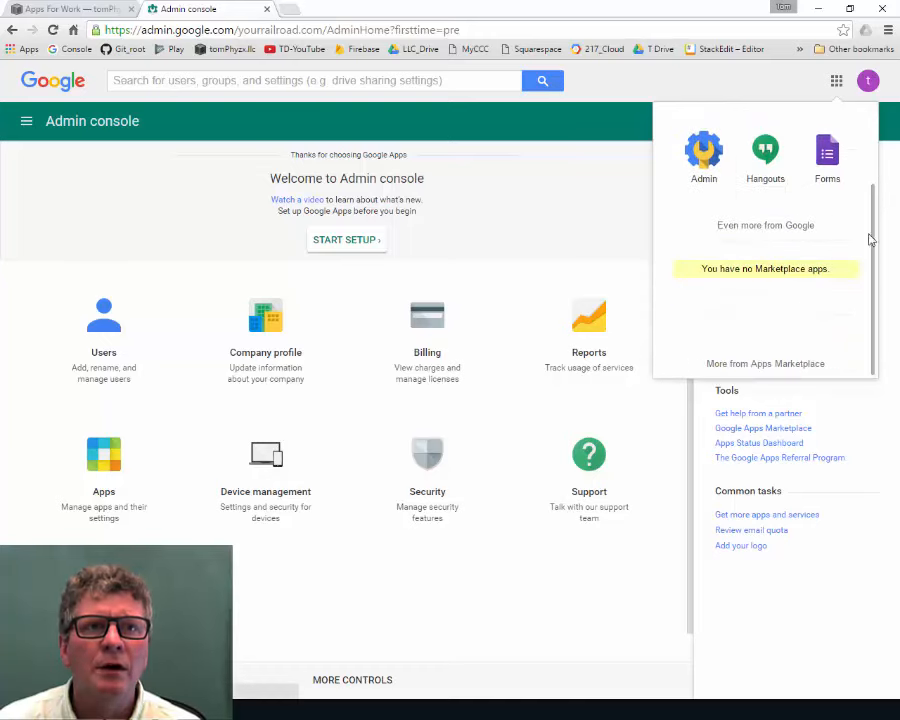
left_click_drag(870, 240, 866, 172)
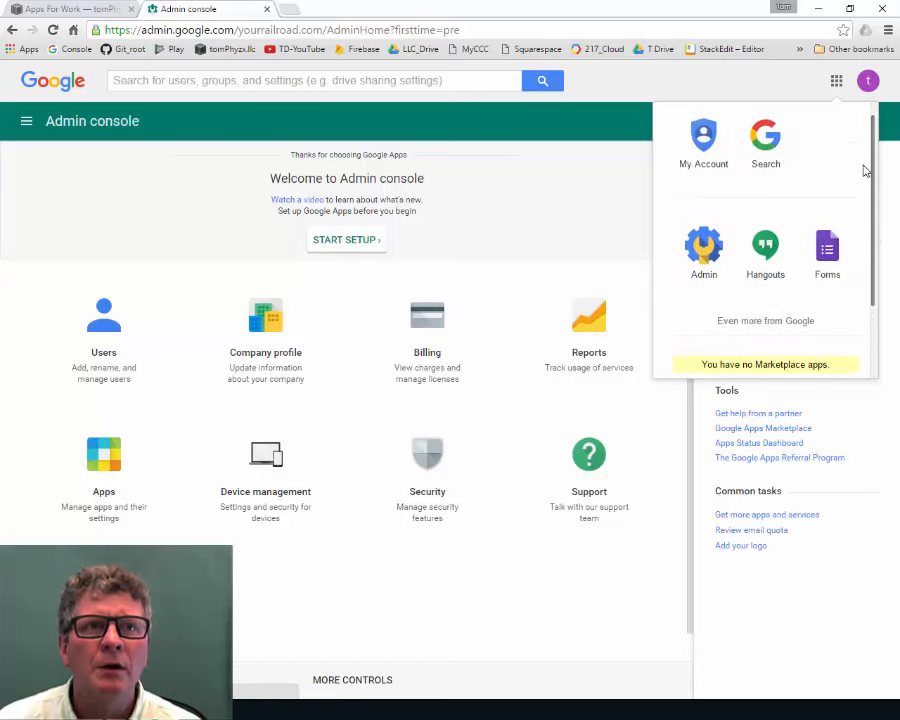
Open the Admin console of the default tomphyzx.com account and show its Google apps.
left_click(869, 86)
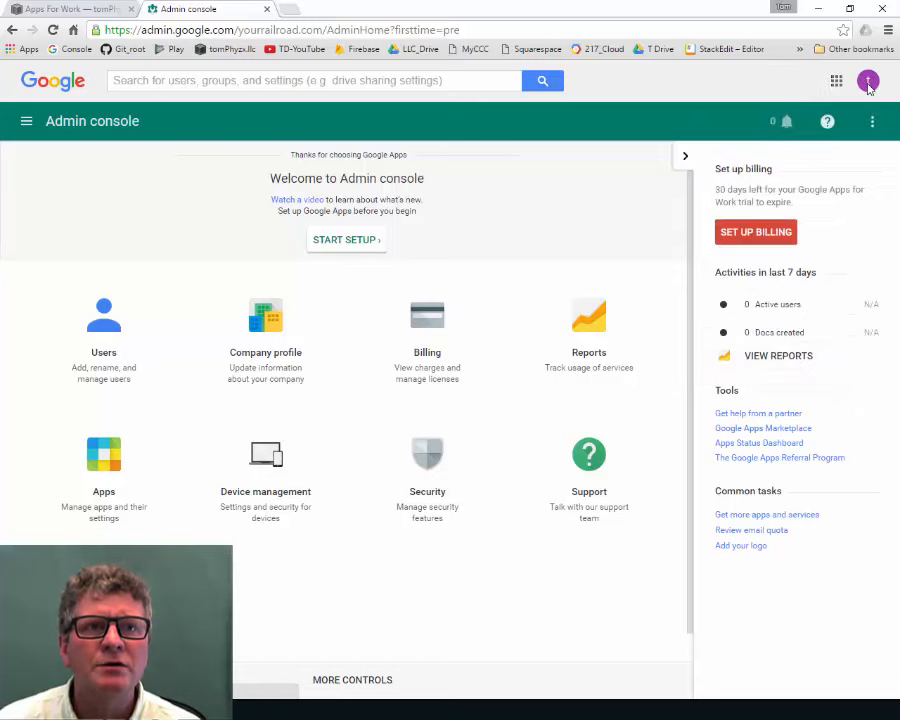
left_click(869, 86)
left_click(760, 250)
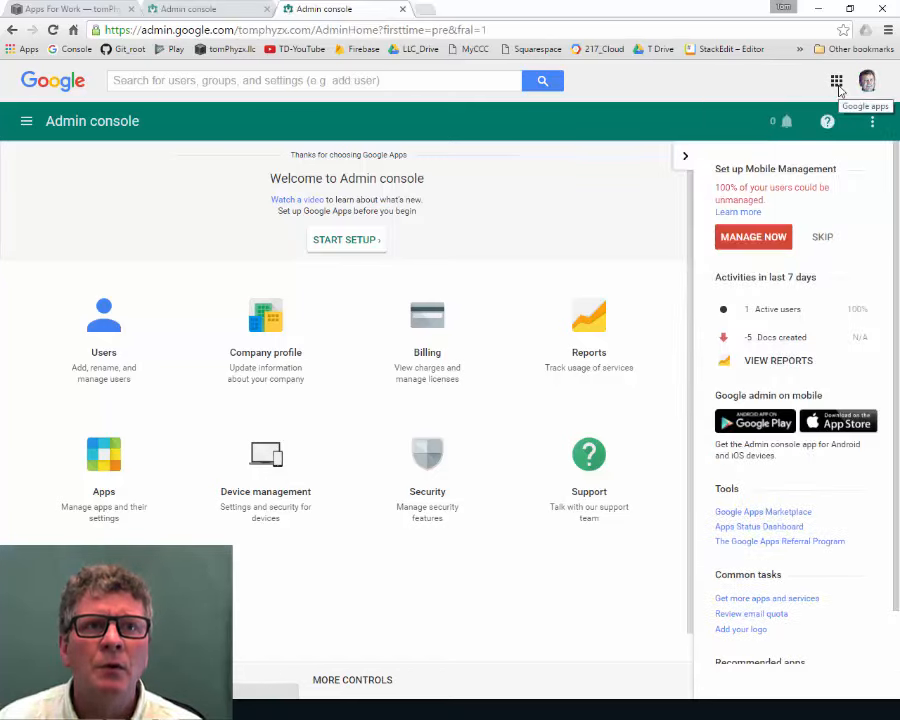
left_click(838, 86)
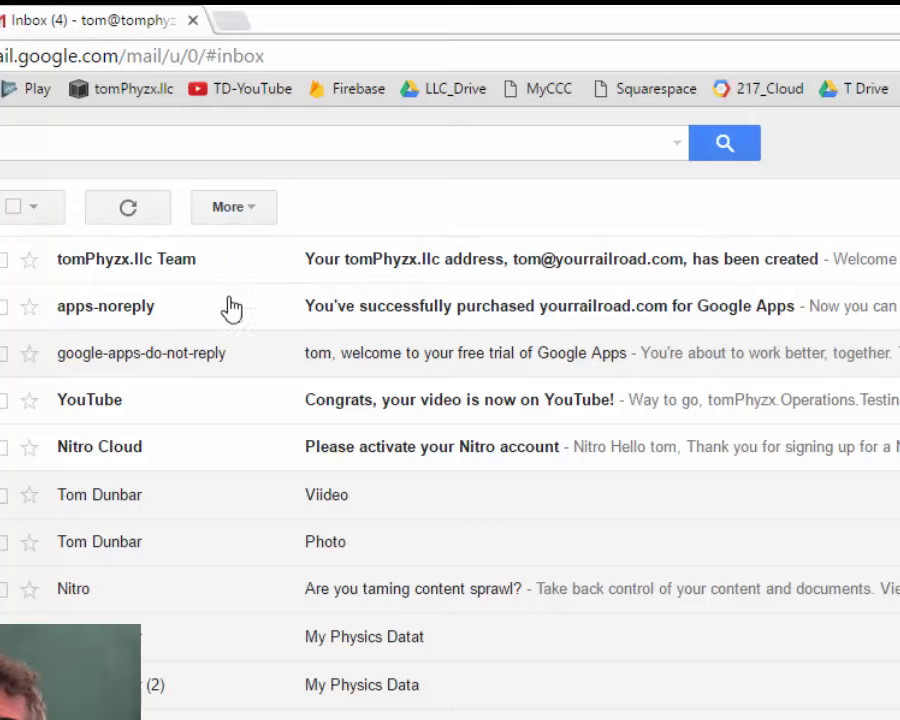
Read the yourrailroad.com purchase confirmation email and the message about the newly created address in the Gmail inbox.
left_click(414, 318)
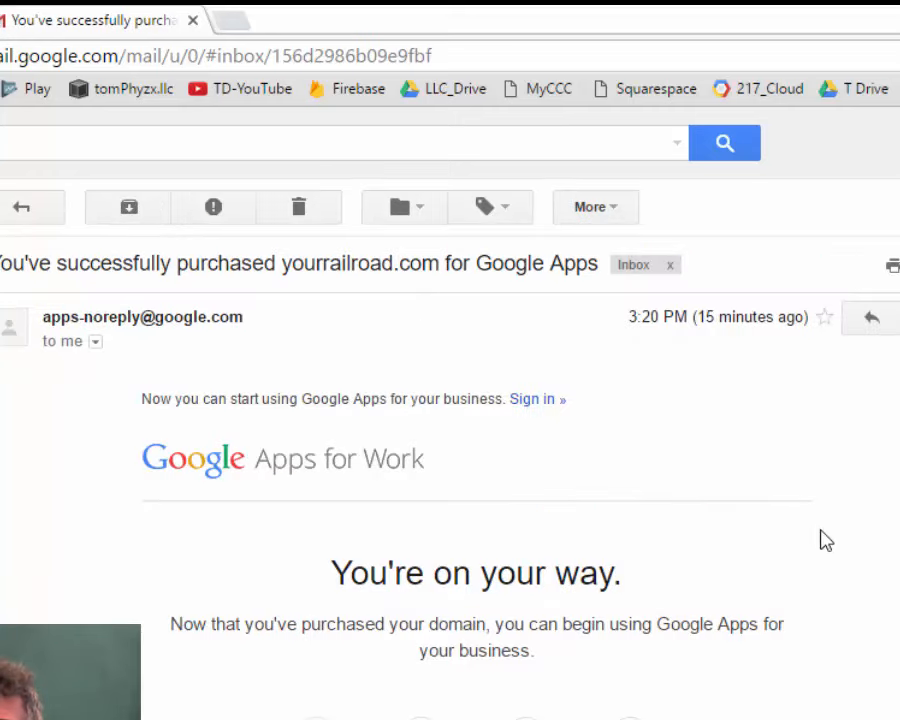
scroll(341, 420, "down", 4)
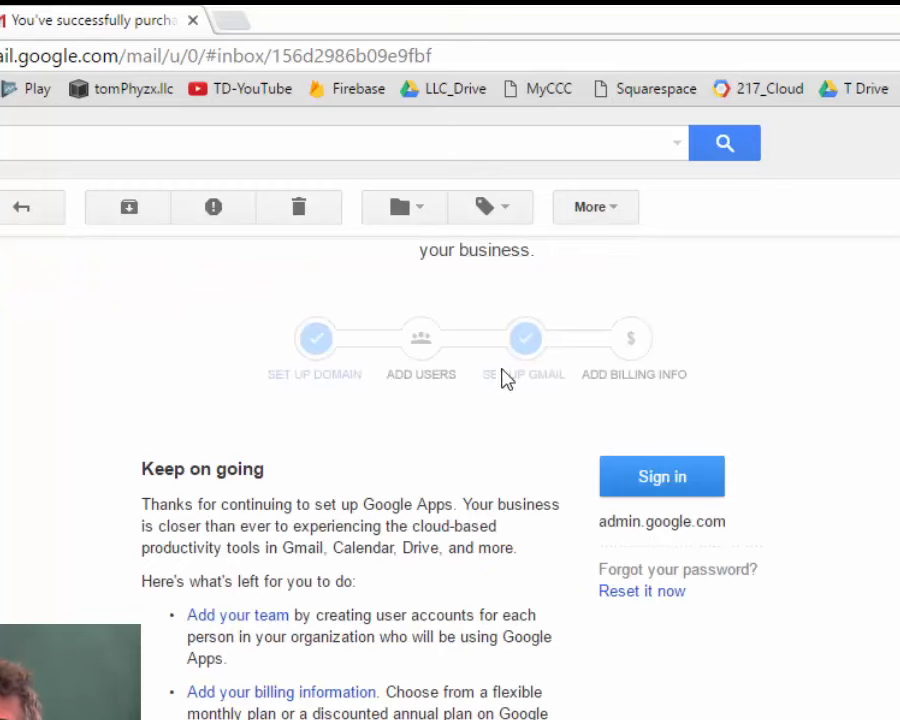
left_click(21, 208)
left_click(293, 288)
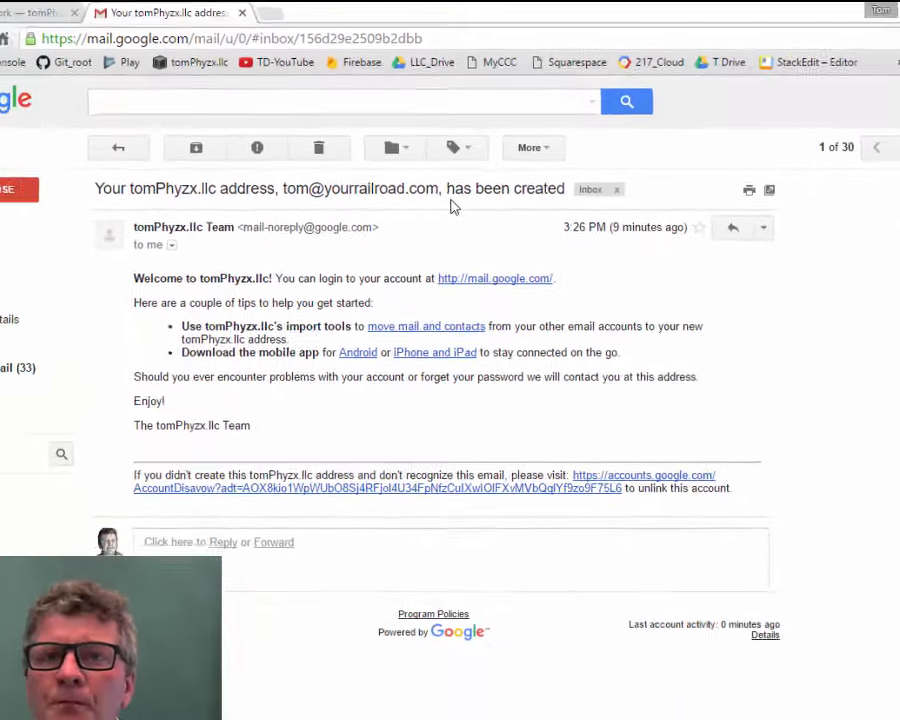
Switch to the new yourrailroad.com mailbox and show the full list of Google apps available to it.
left_click(866, 82)
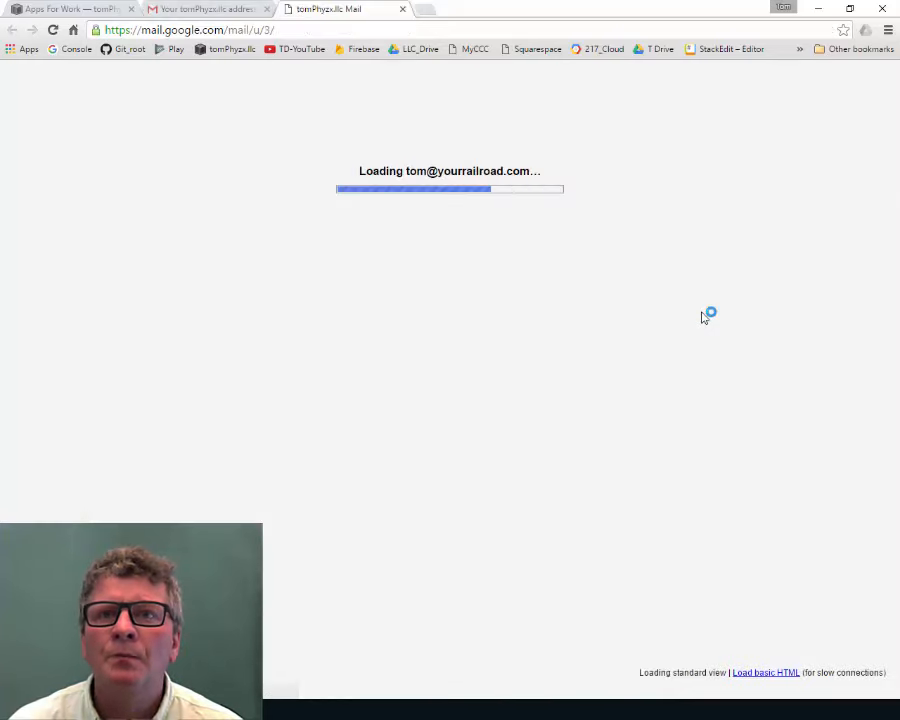
left_click(745, 352)
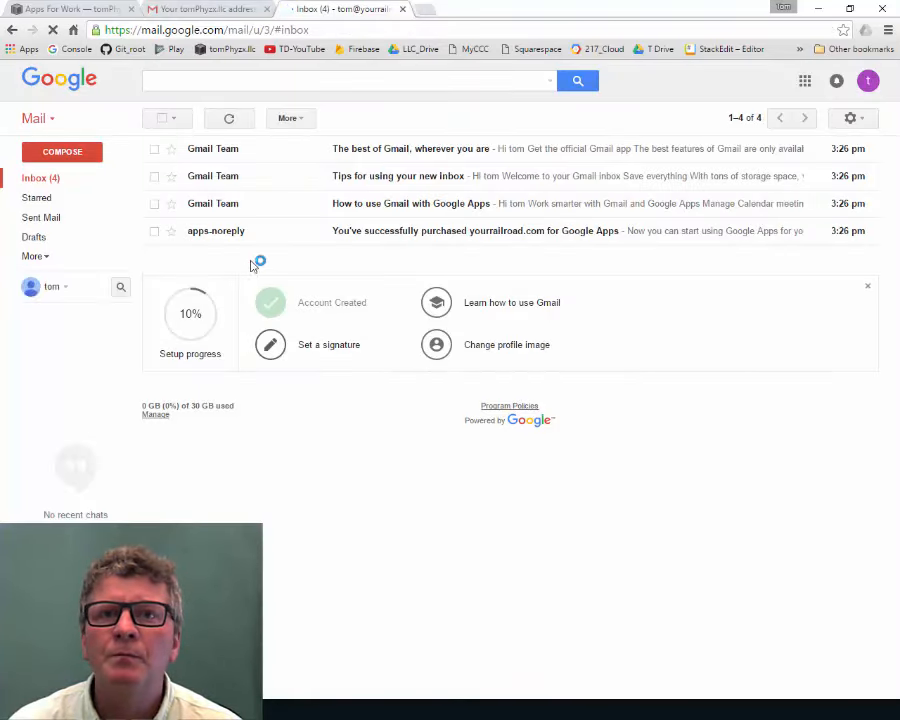
left_click(805, 81)
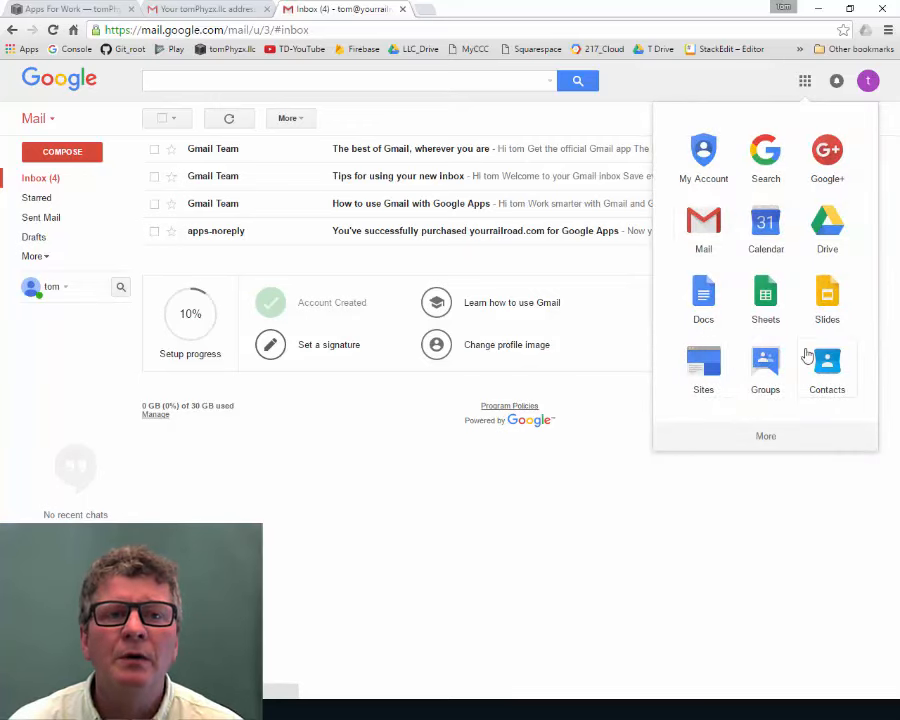
left_click(765, 438)
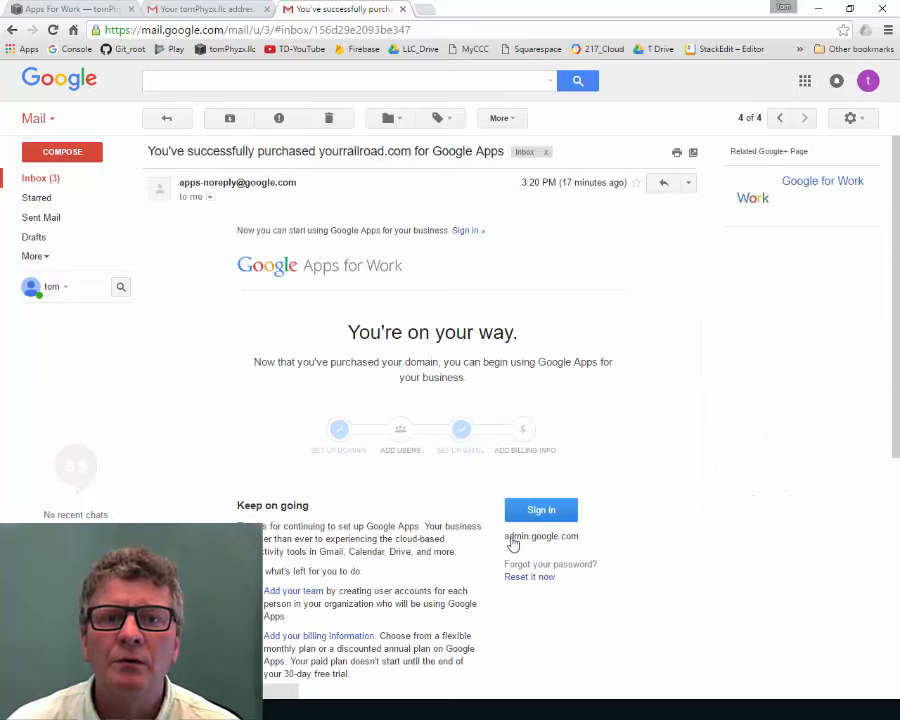
Open the Admin console through the admin.google.com link in the purchase email and check which account is signed in.
left_click(570, 540)
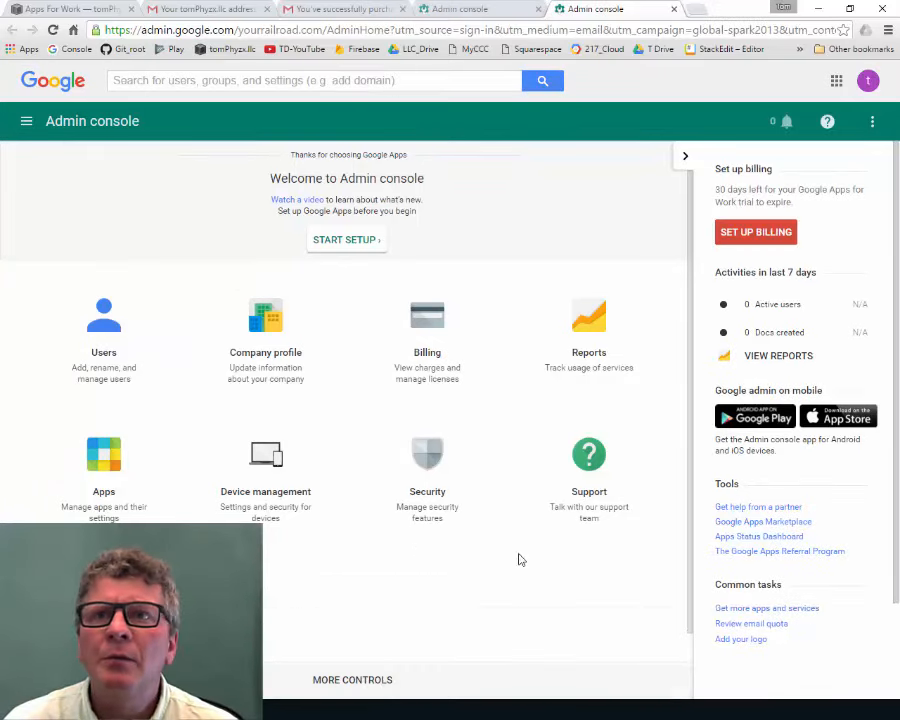
left_click(868, 82)
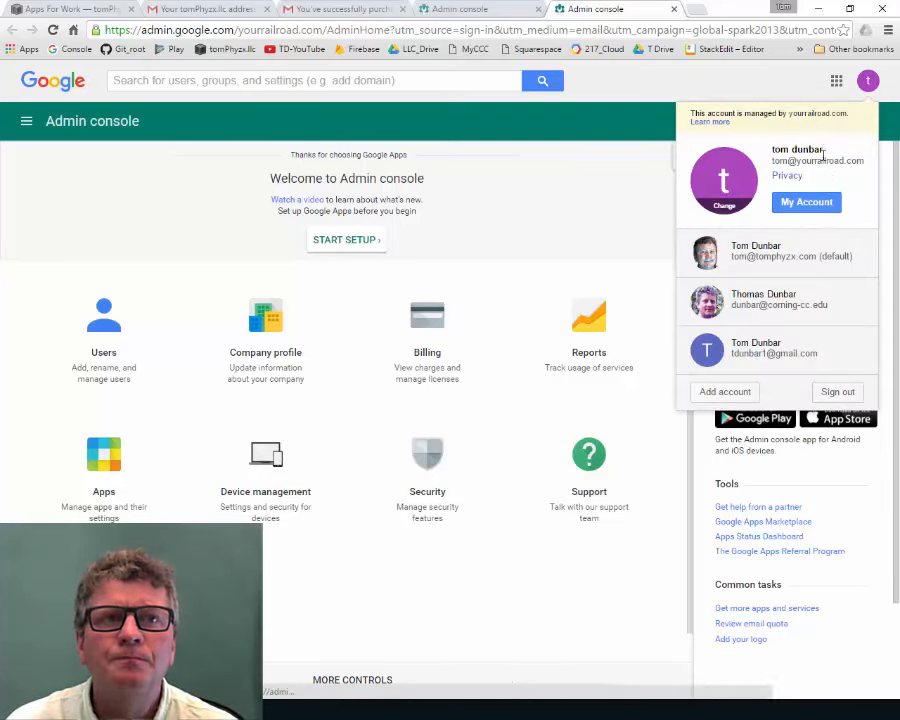
left_click(869, 83)
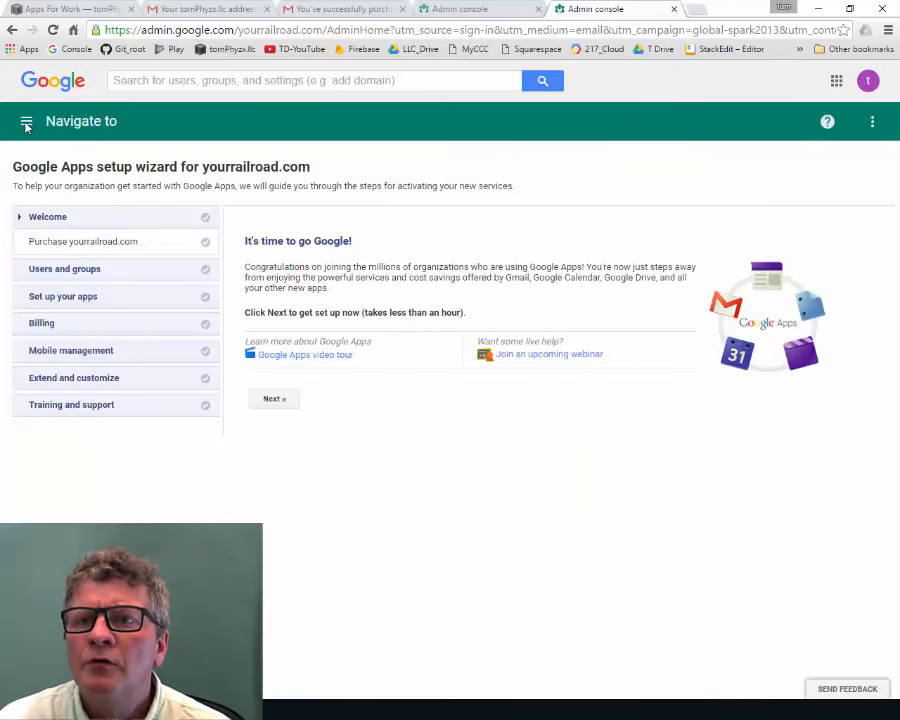
Visit the Domains page, and from there open the Google Apps setup wizard and proceed with the Add users option.
left_click(26, 124)
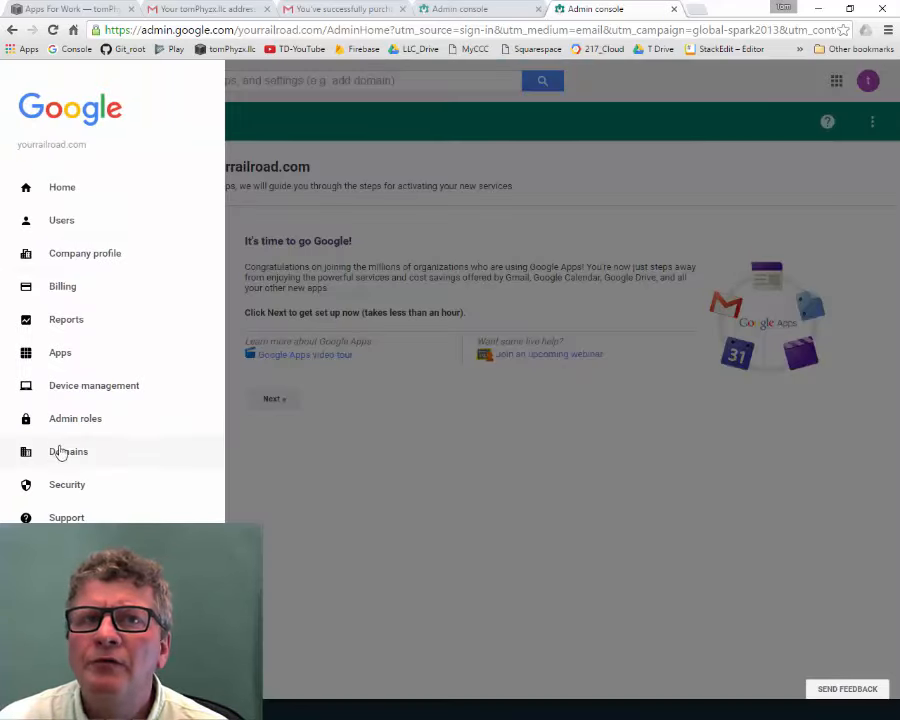
left_click(62, 453)
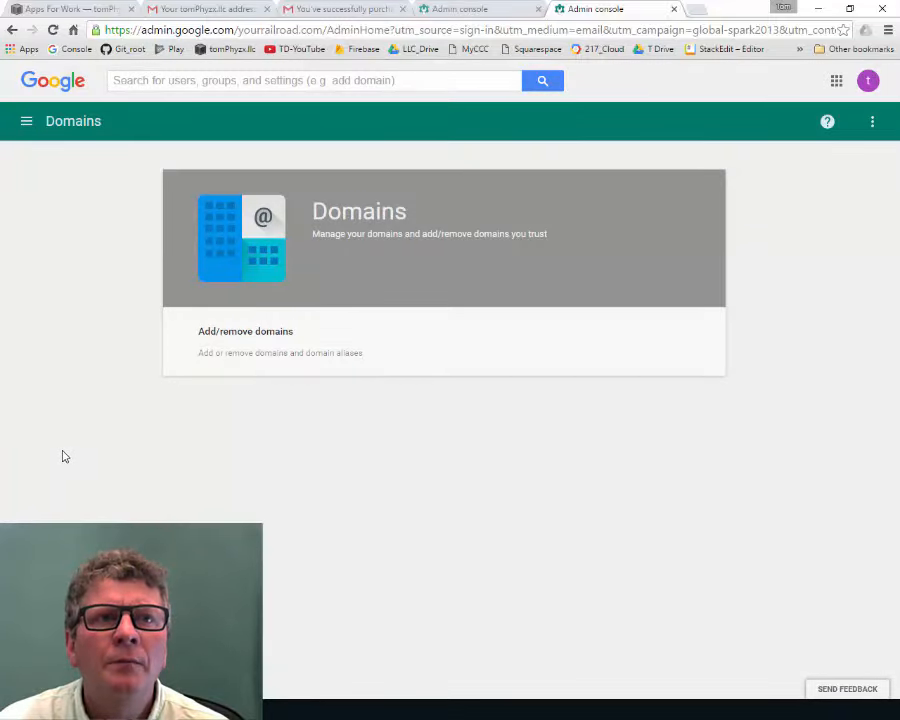
left_click(872, 122)
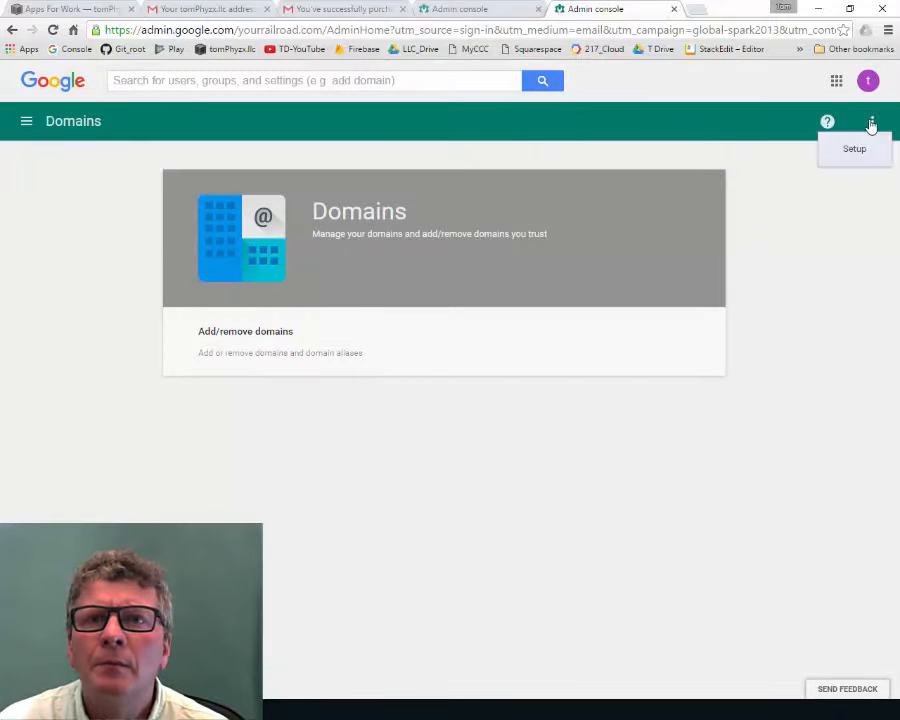
left_click(853, 151)
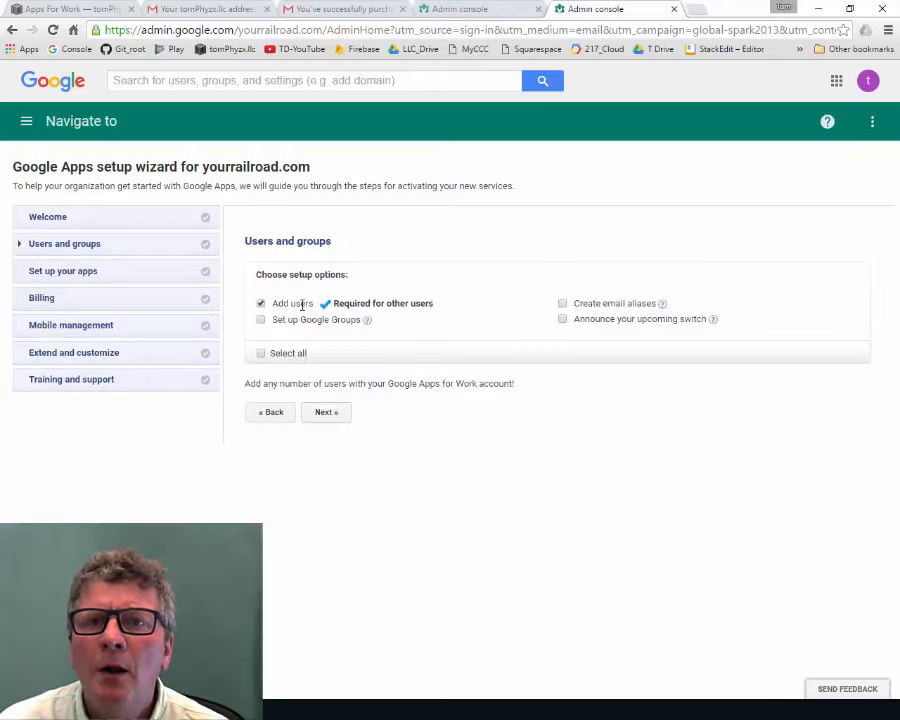
left_click(329, 417)
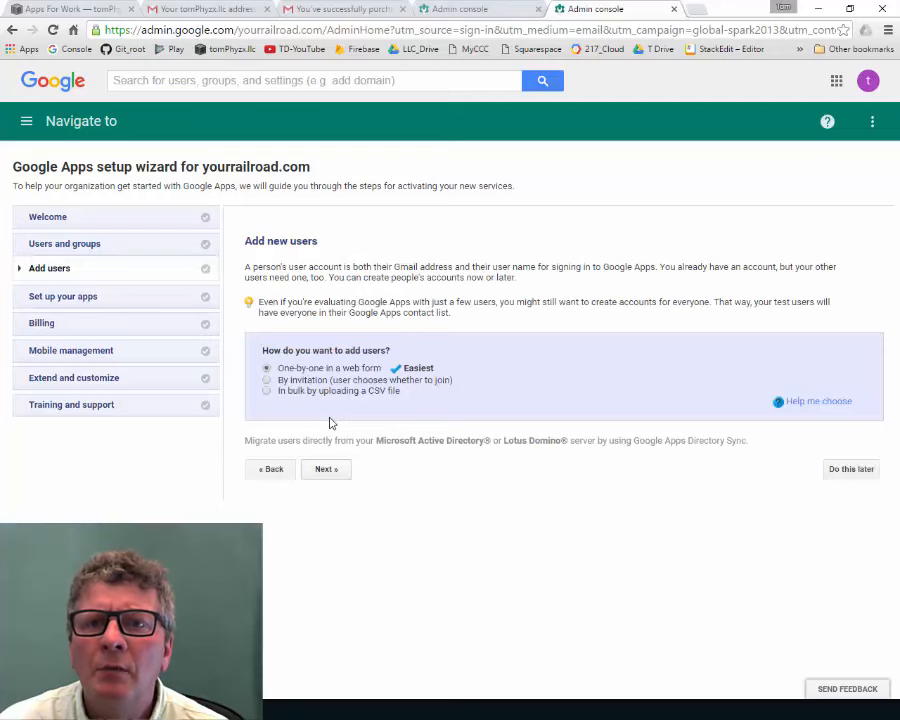
Proceed with adding users one-by-one in a web form and go to the Admin console's Users page.
left_click(326, 469)
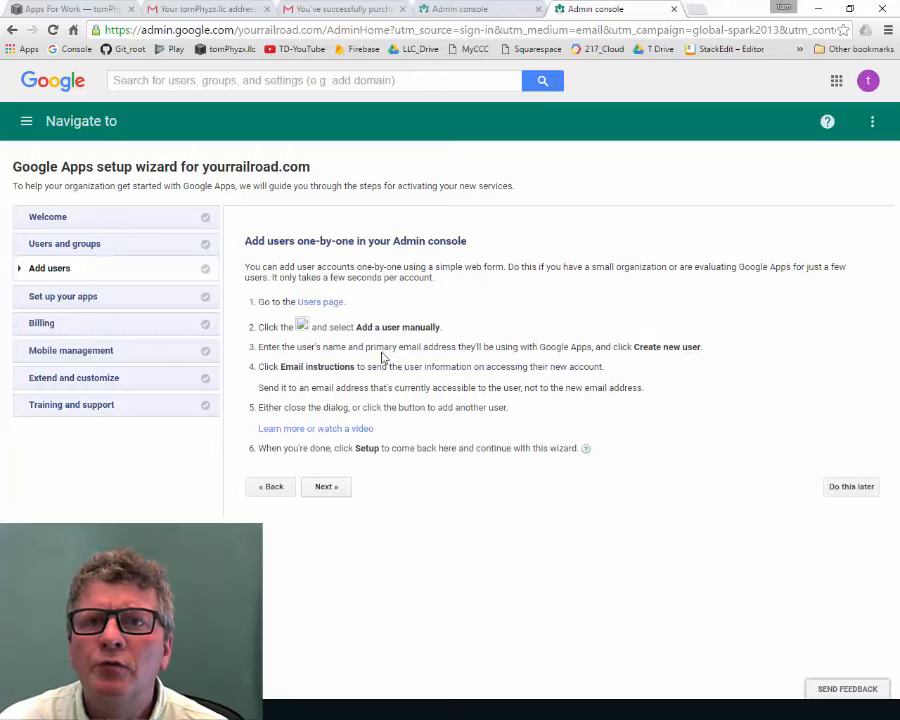
left_click(322, 302)
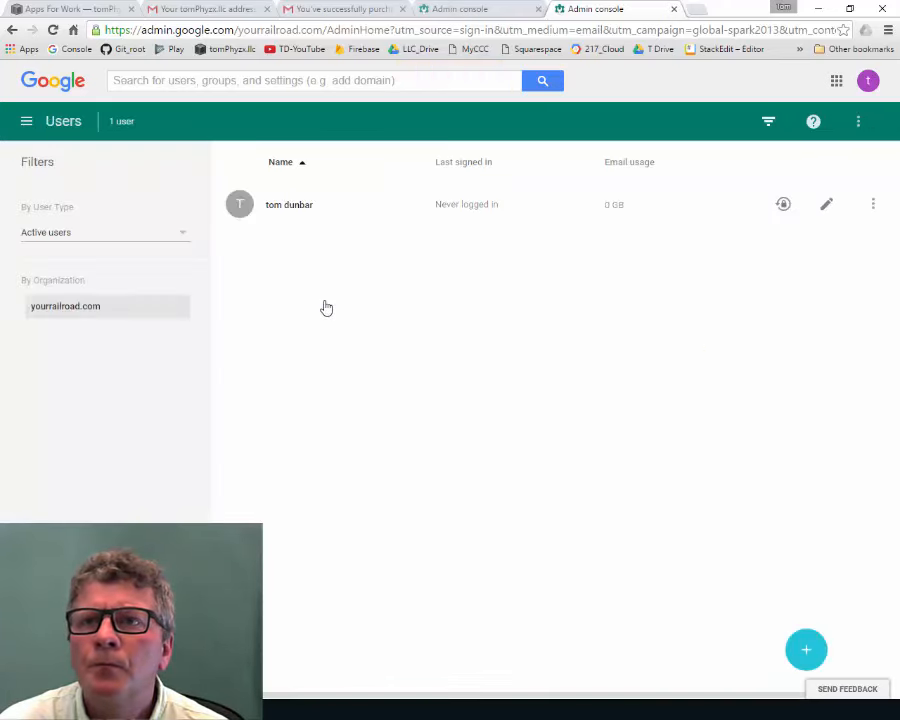
left_click(27, 121)
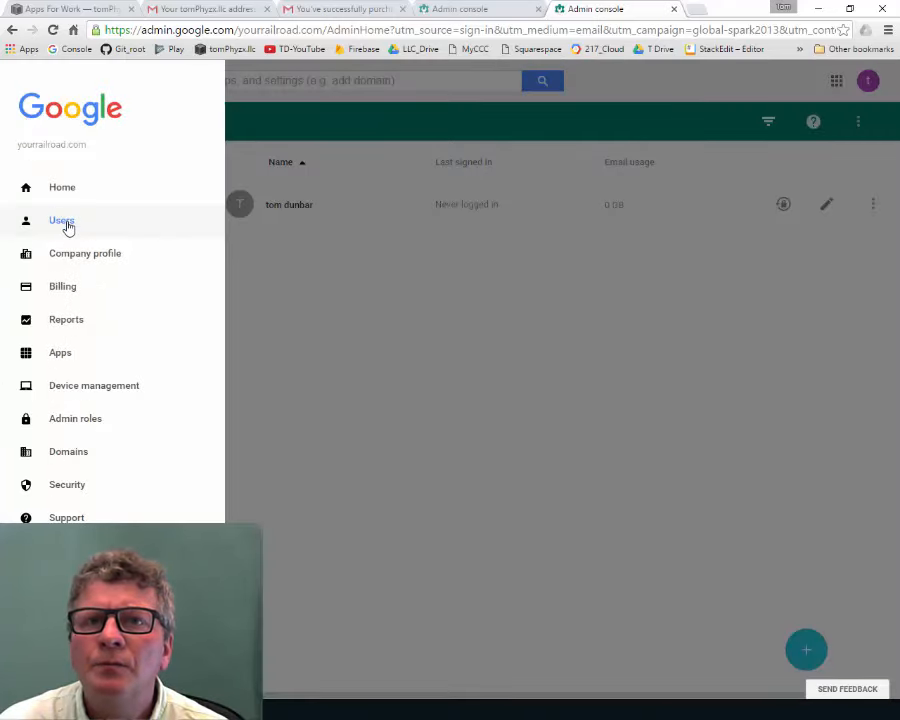
left_click(65, 224)
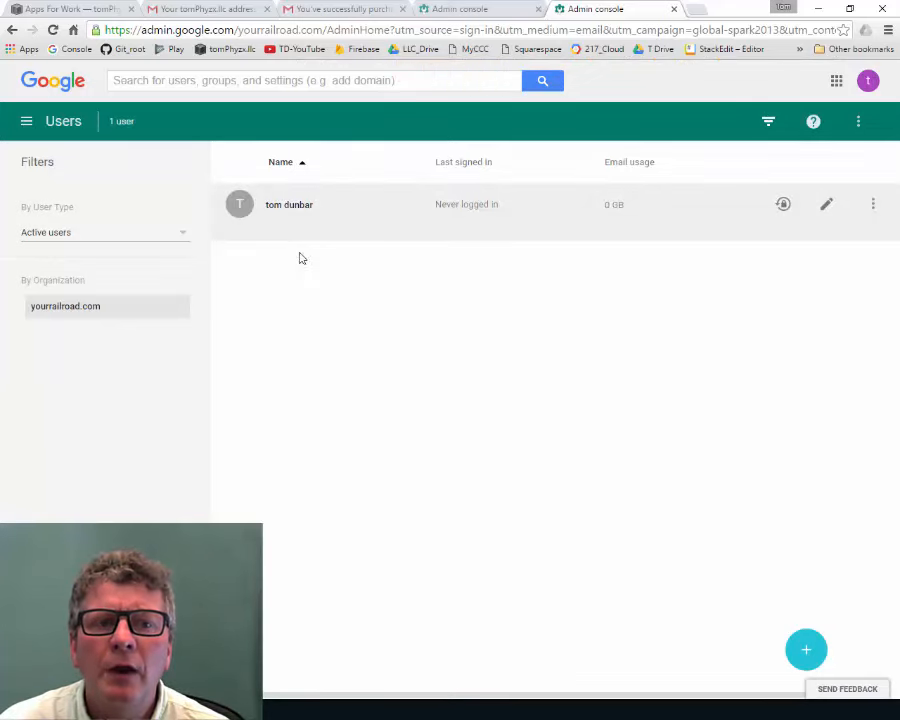
Add two tester users to yourrailroad.com, emailing the sign-in details for the second one.
mouse_move(800, 653)
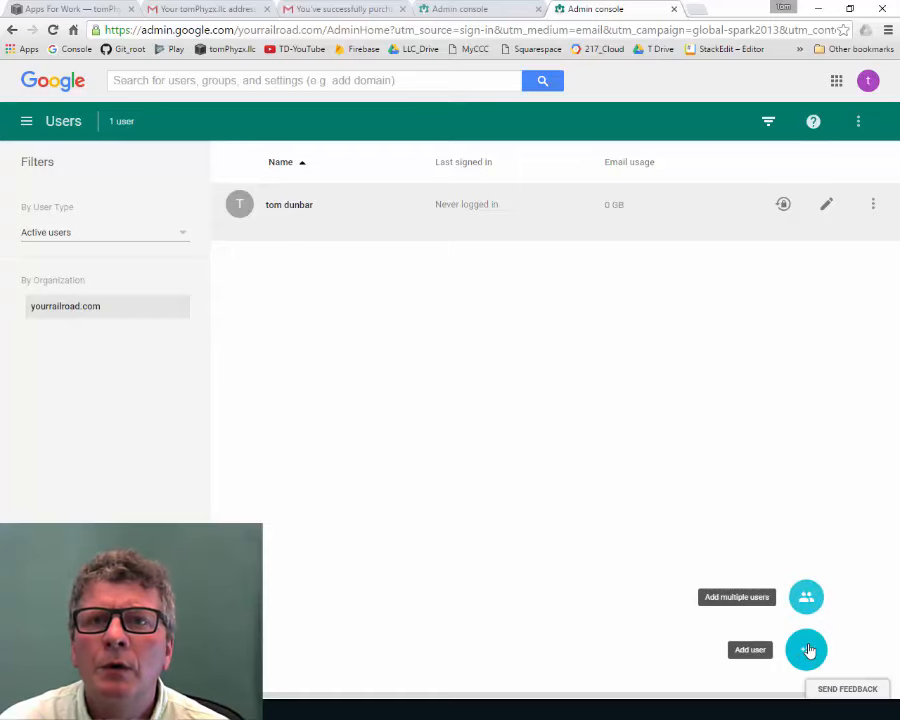
left_click(806, 649)
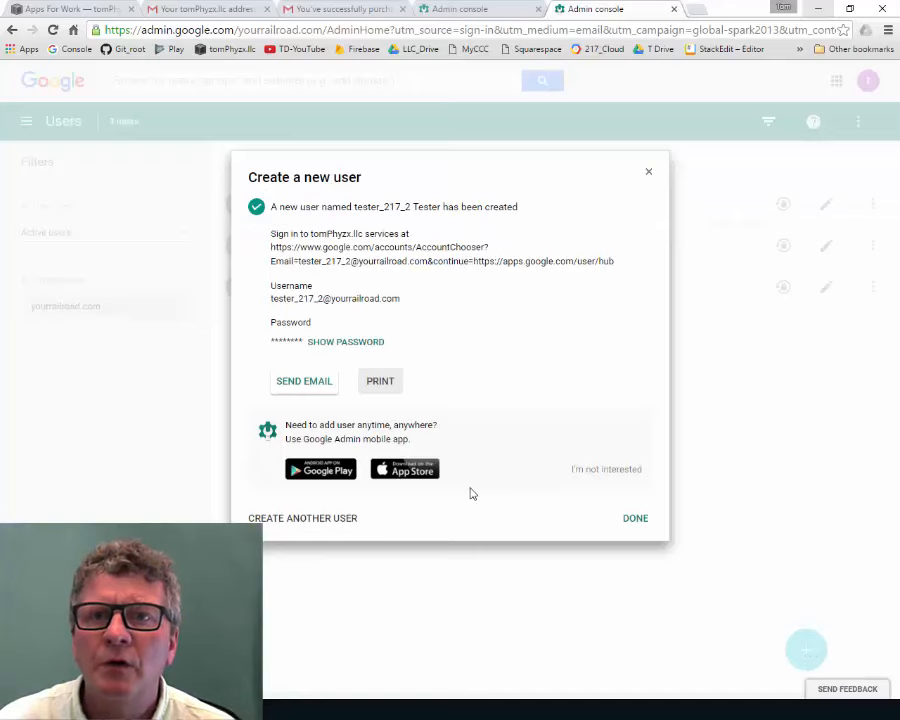
left_click(309, 382)
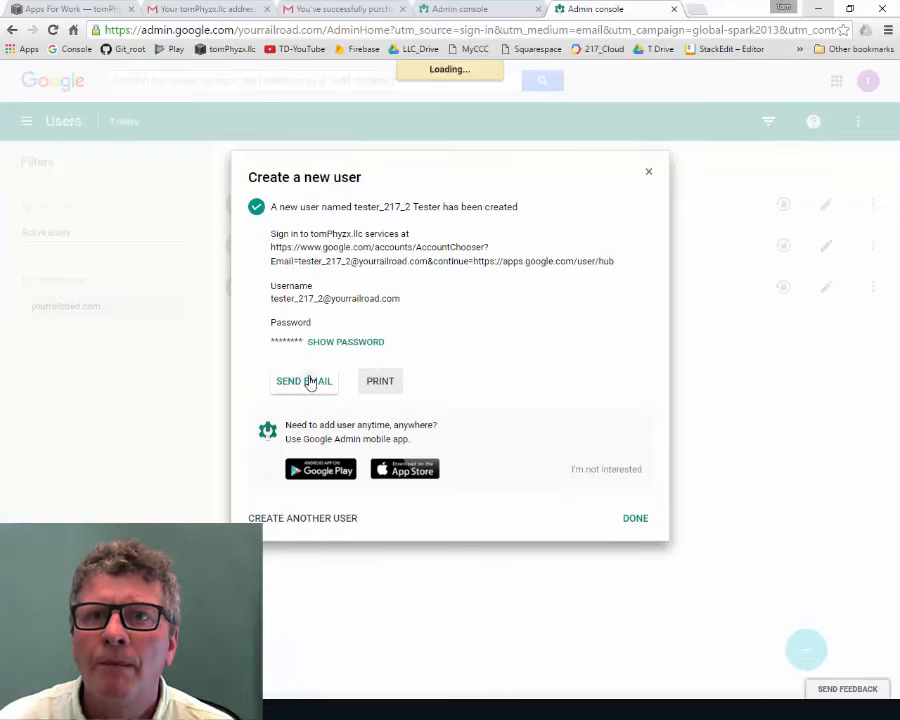
left_click(629, 520)
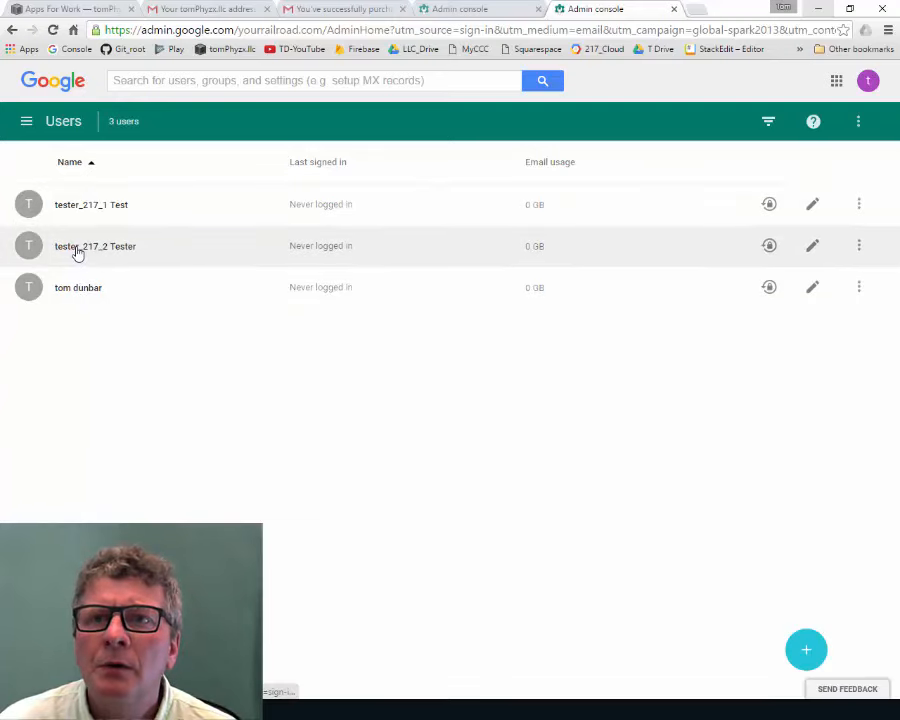
Open the second tester's user details and review the account's assigned licenses.
left_click(77, 250)
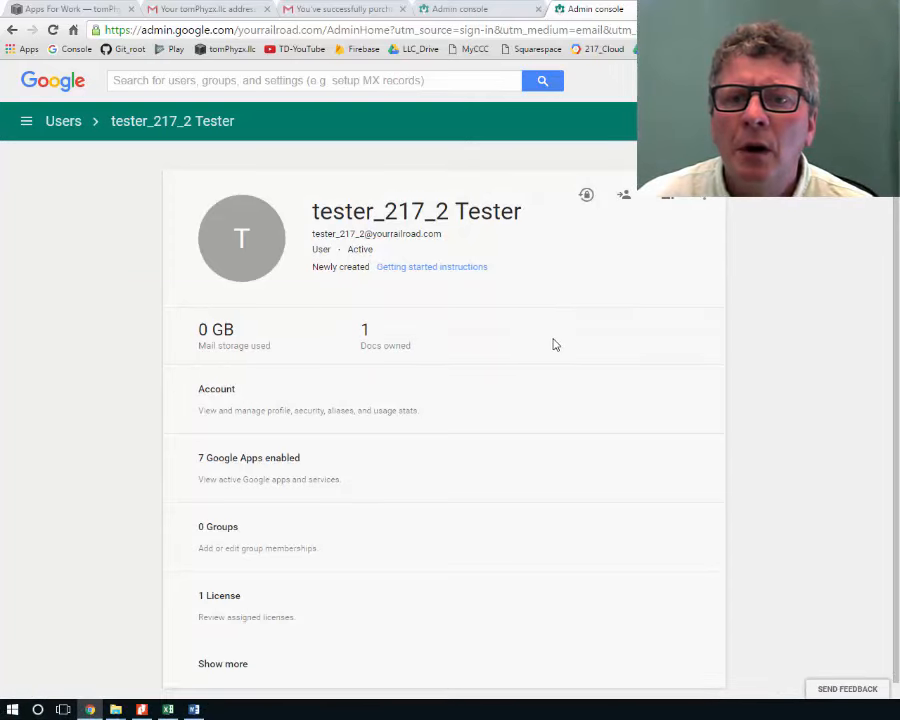
scroll(555, 344, "down", 1)
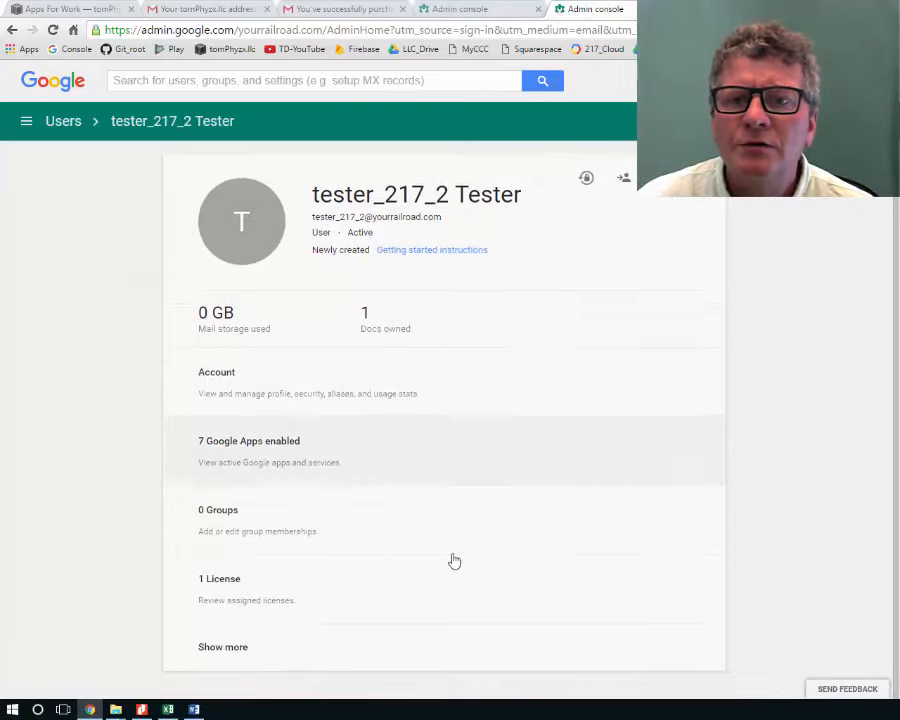
left_click(258, 604)
scroll(276, 591, "down", 2)
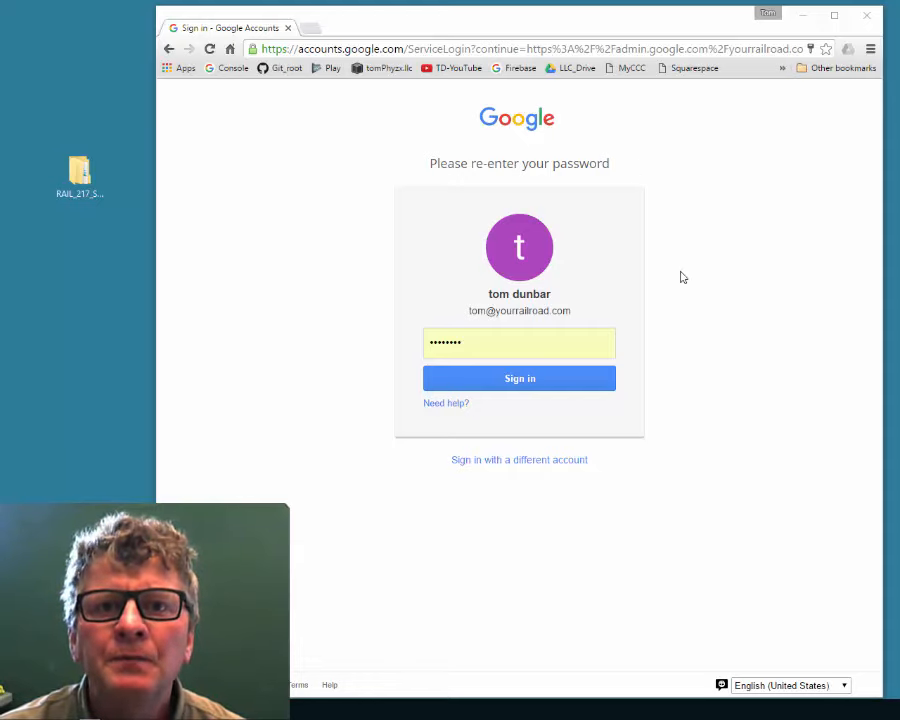
Sign back in to the Admin console with the account password and open the first tester's details from the Users list.
left_click(514, 389)
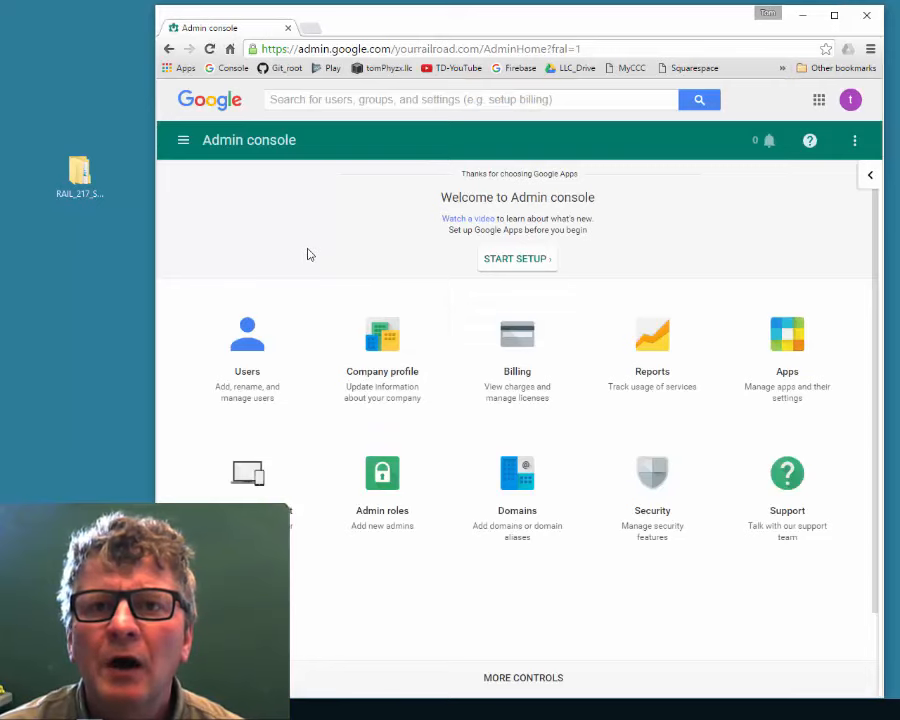
left_click(247, 335)
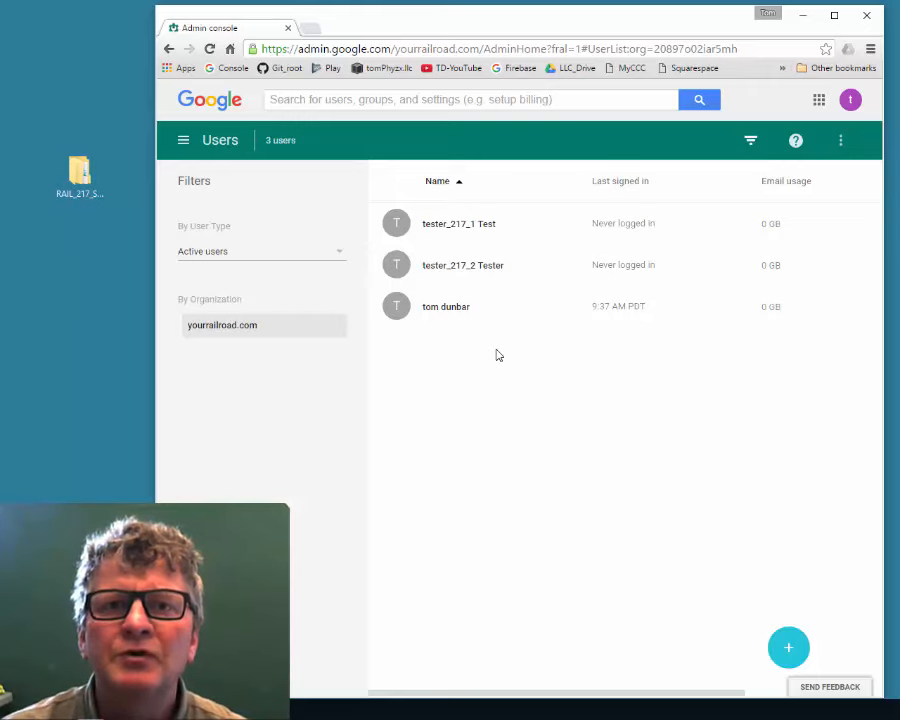
mouse_move(775, 640)
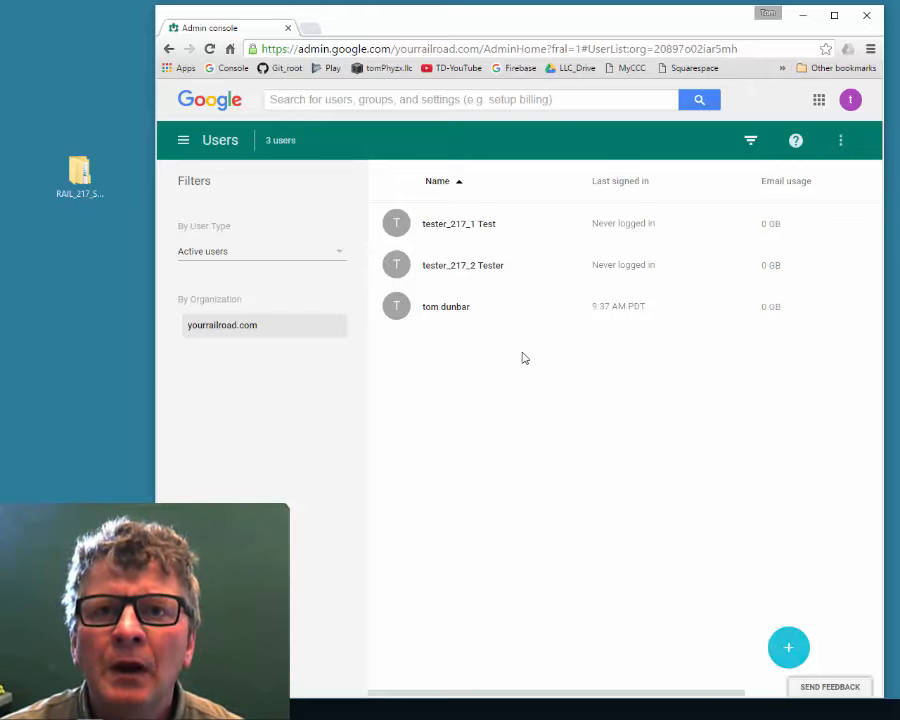
left_click(437, 228)
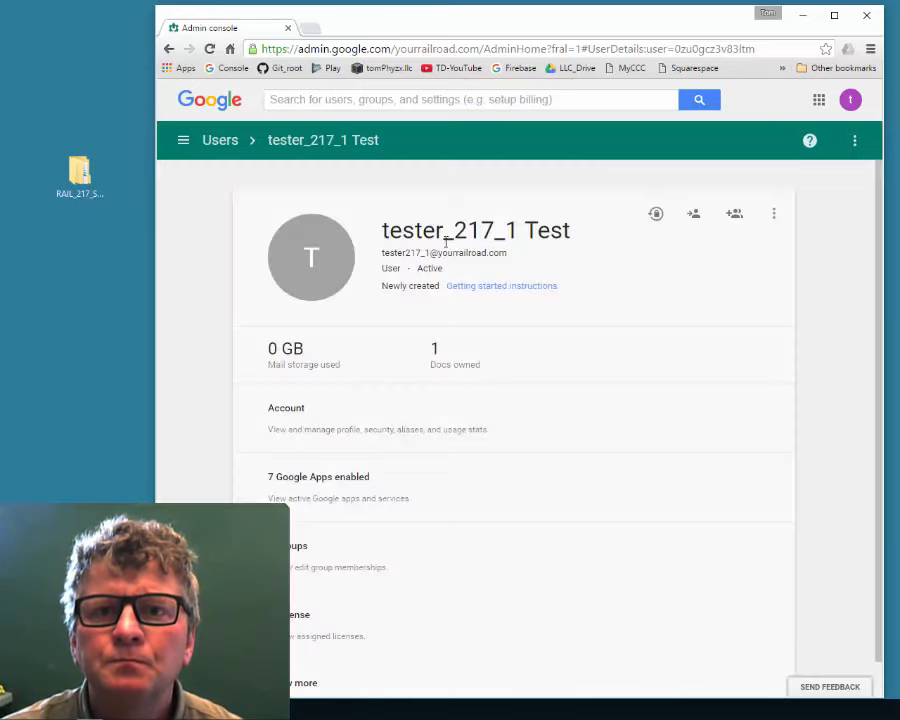
scroll(722, 512, "down", 1)
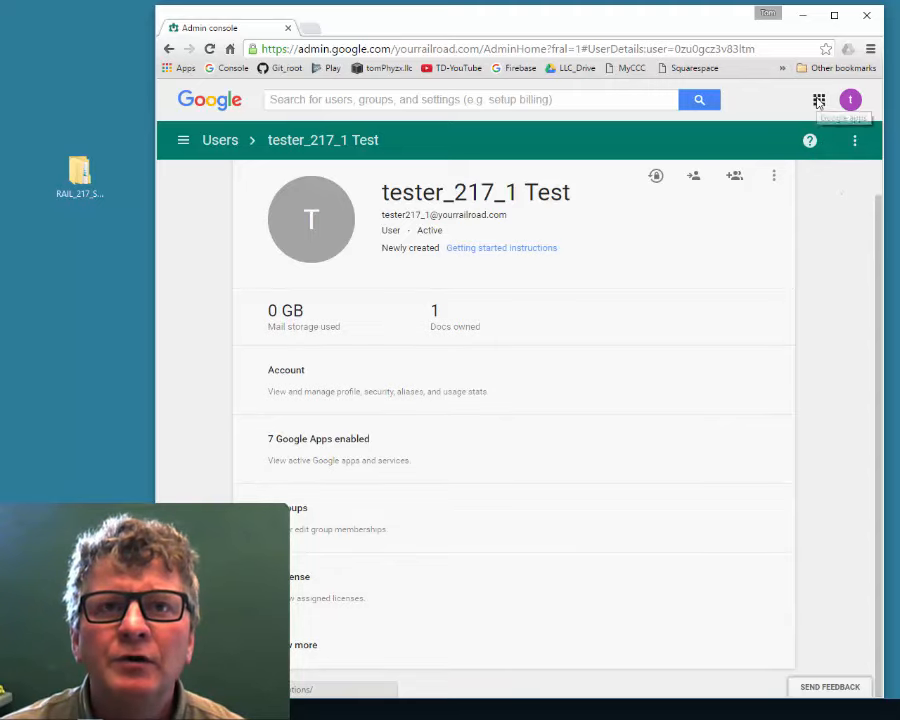
Switch to Google Drive and upload the RAIL_217_Setup folder from the desktop to My Drive.
left_click(819, 100)
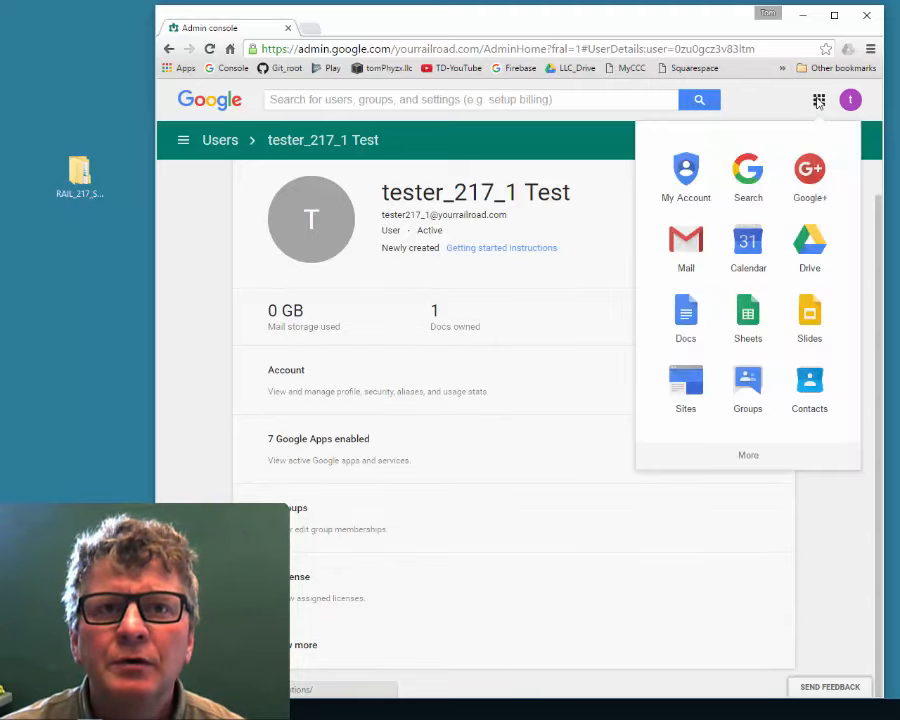
left_click(809, 245)
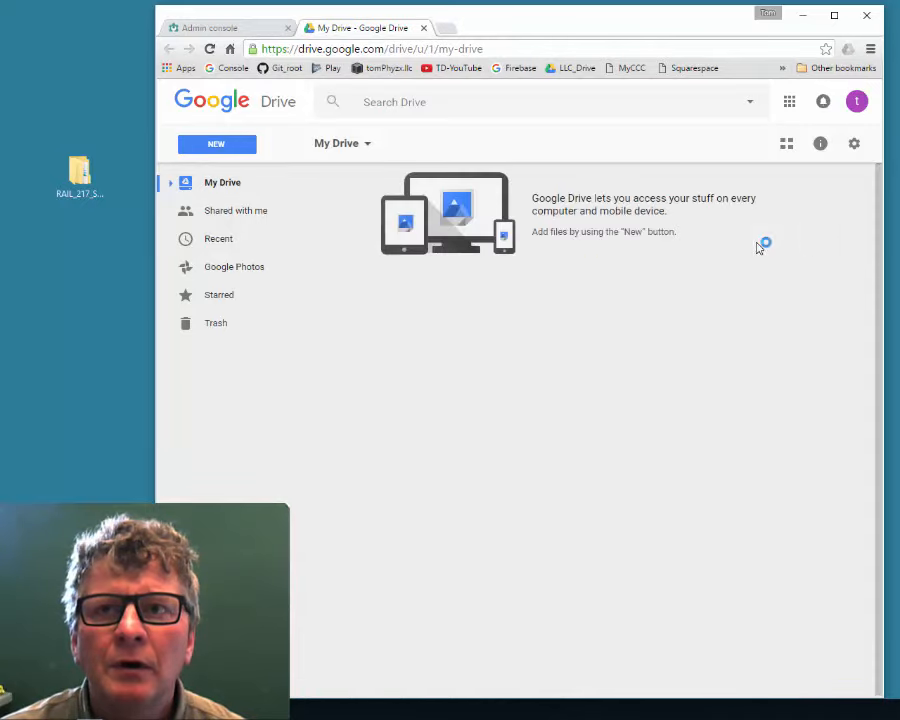
left_click_drag(79, 172, 400, 232)
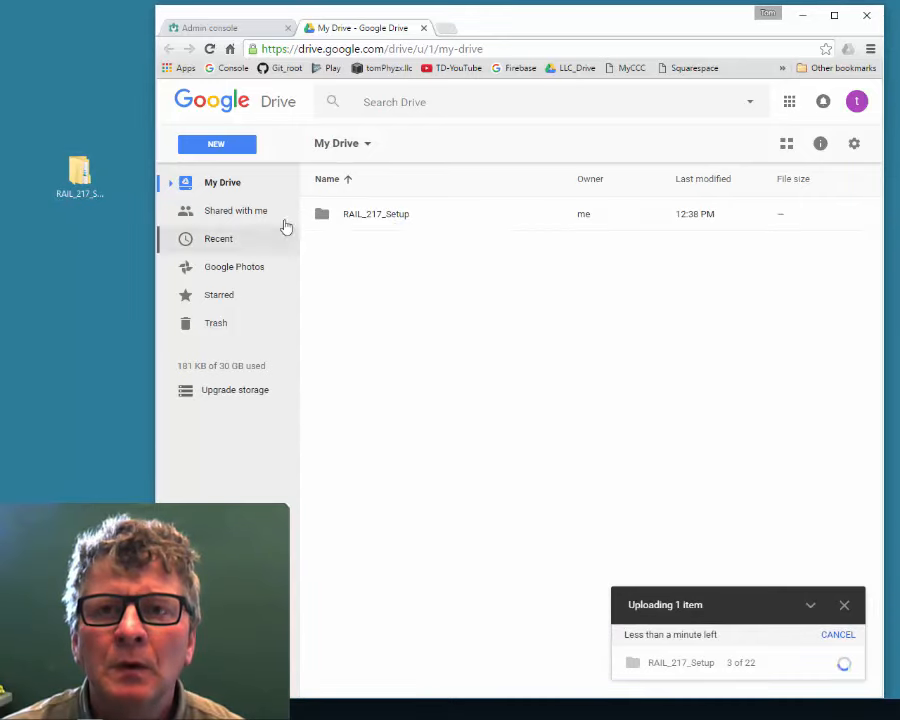
Open the uploaded RAIL_217_Setup folder and check which account is signed in to Drive.
double_click(322, 222)
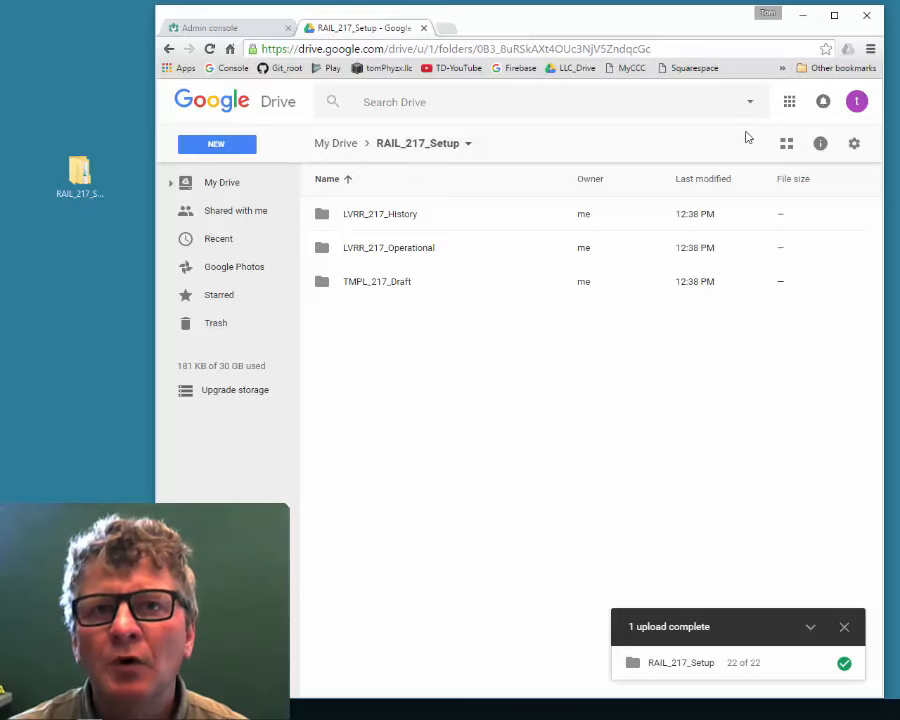
left_click(855, 106)
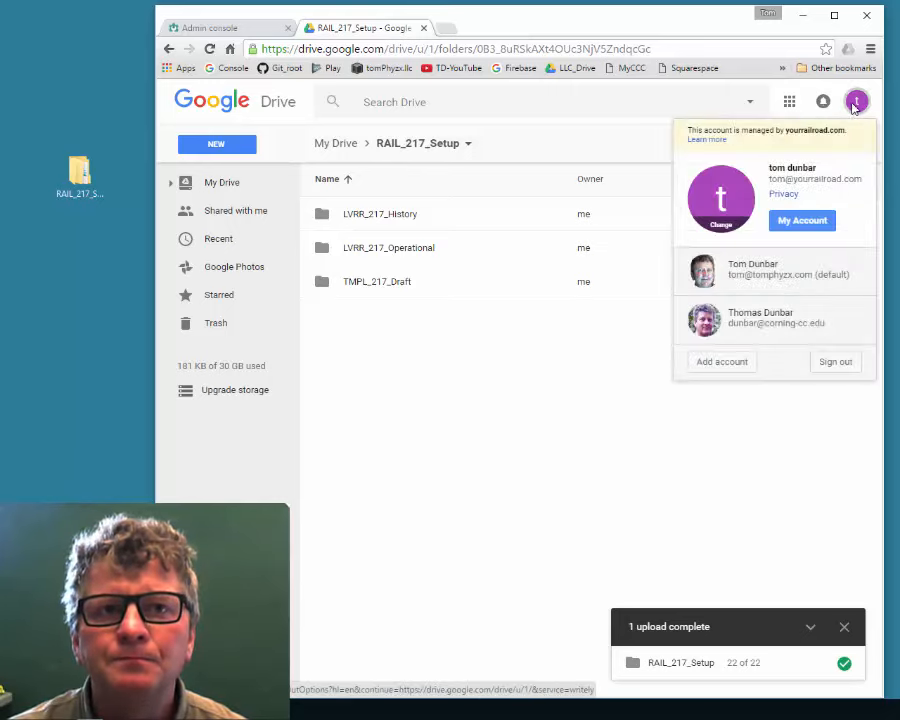
left_click(492, 328)
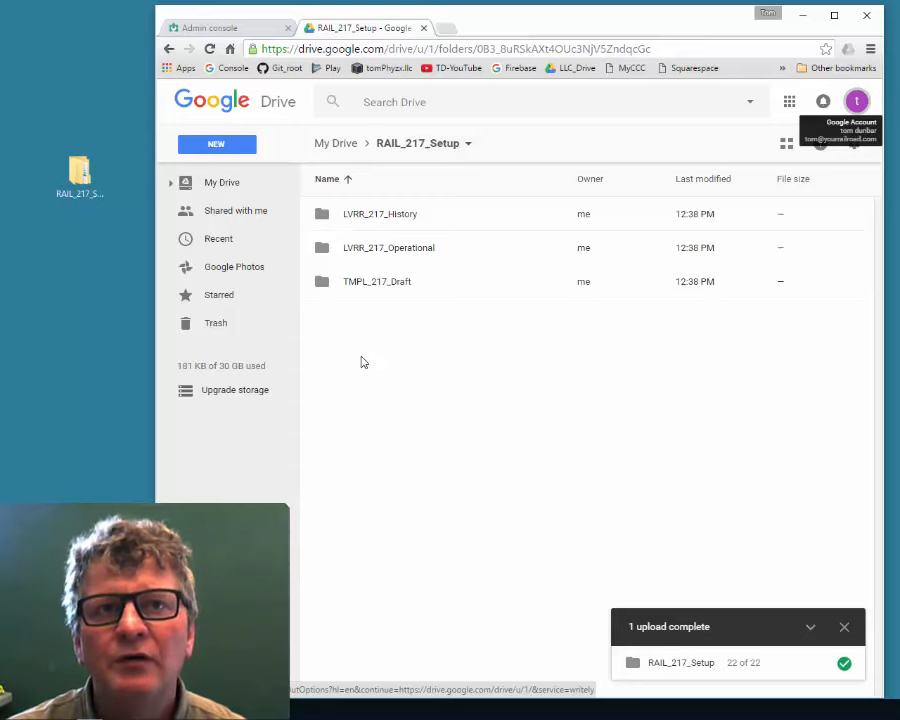
Go to admin.google.com and expand Manage Applications for Android devices in Device management's App Management.
left_click(660, 50)
type("admin.google")
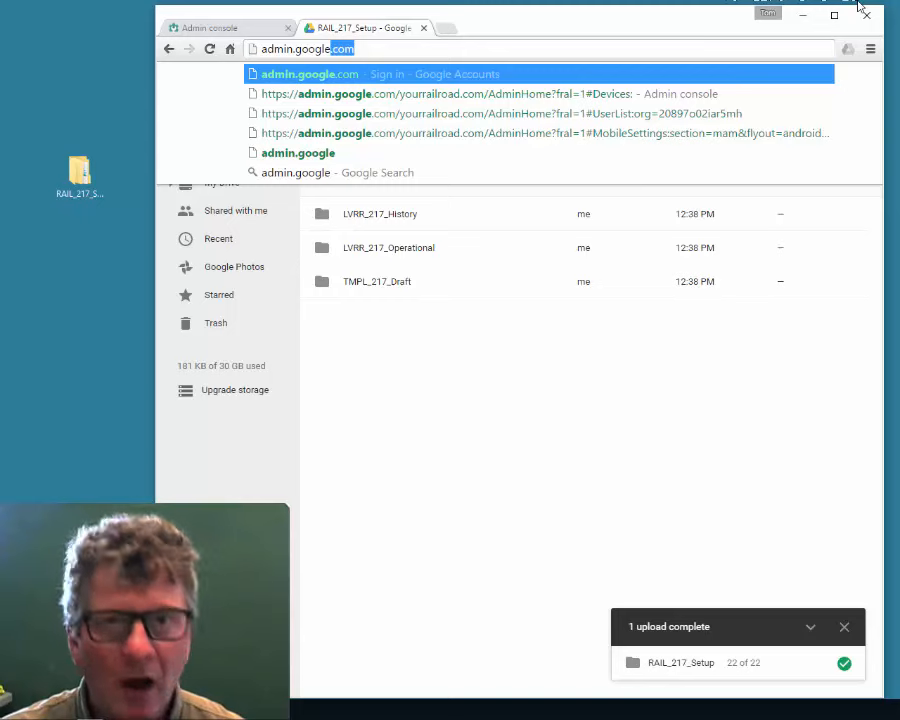
key("Return")
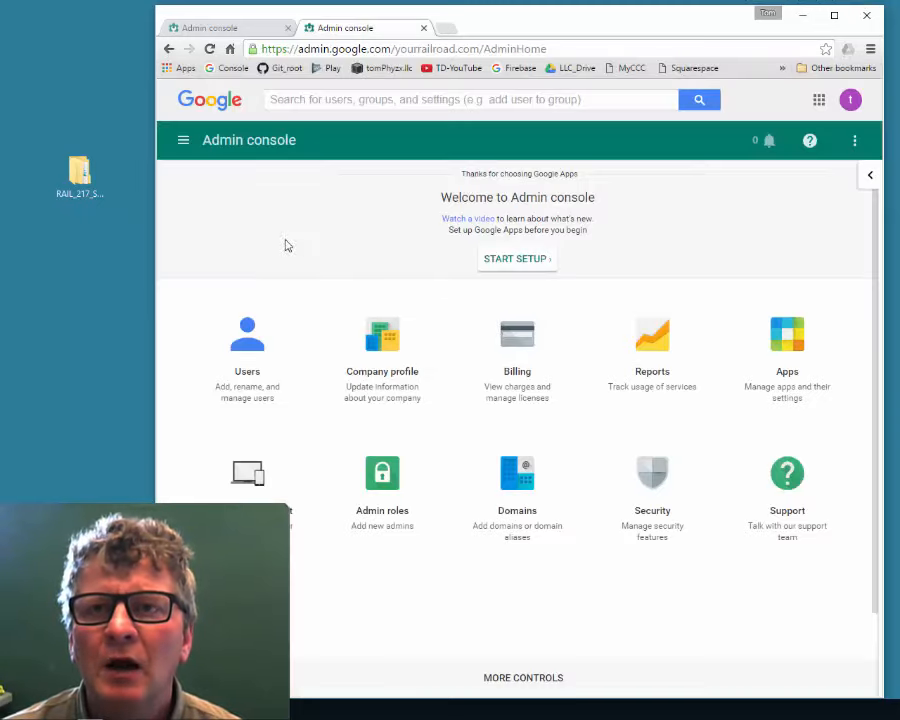
left_click(185, 141)
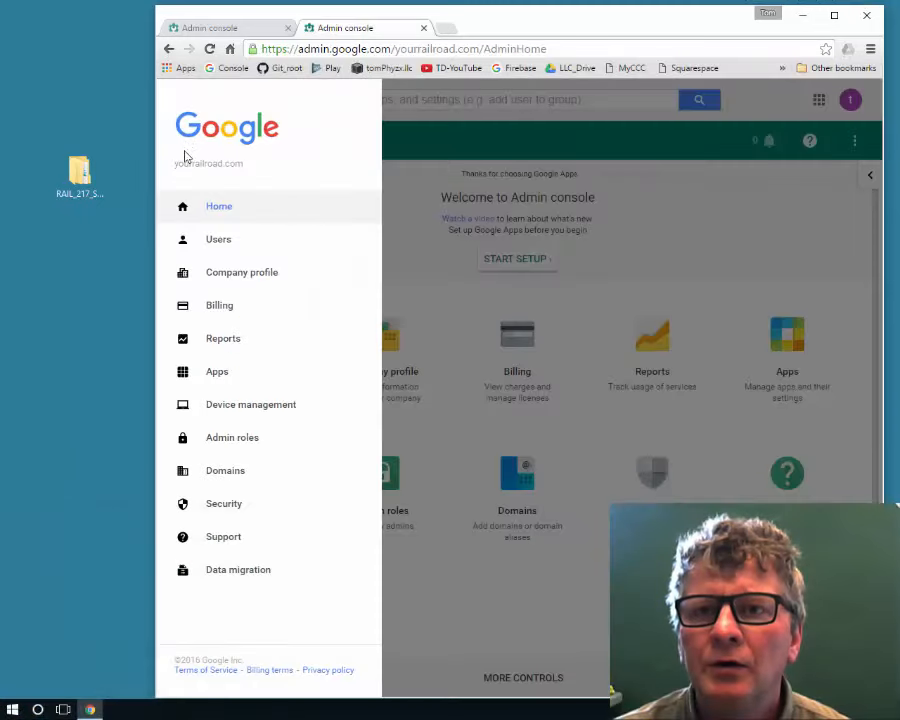
left_click(227, 406)
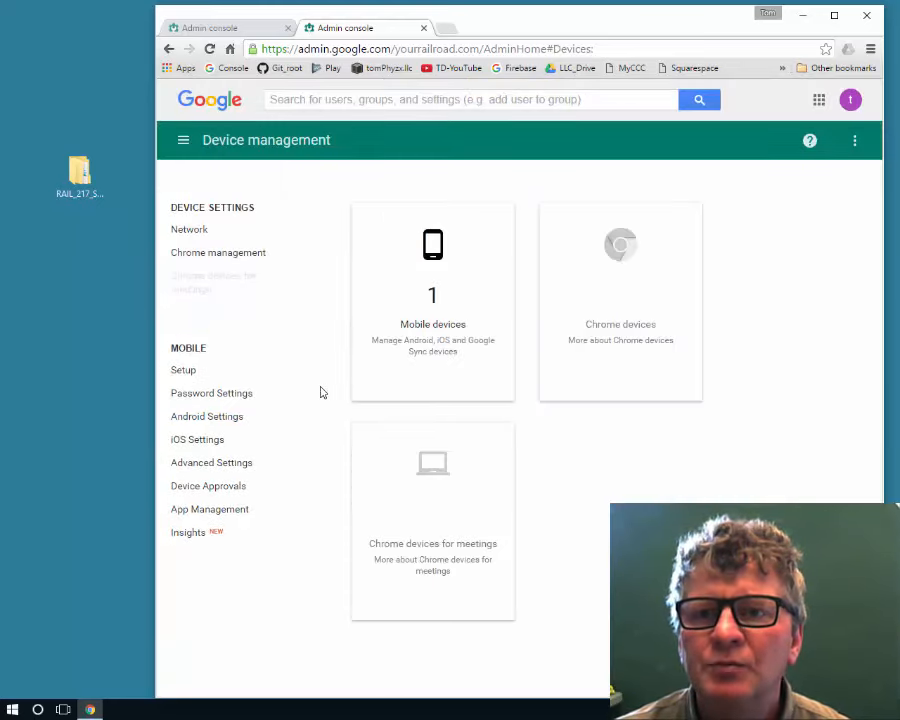
left_click(196, 512)
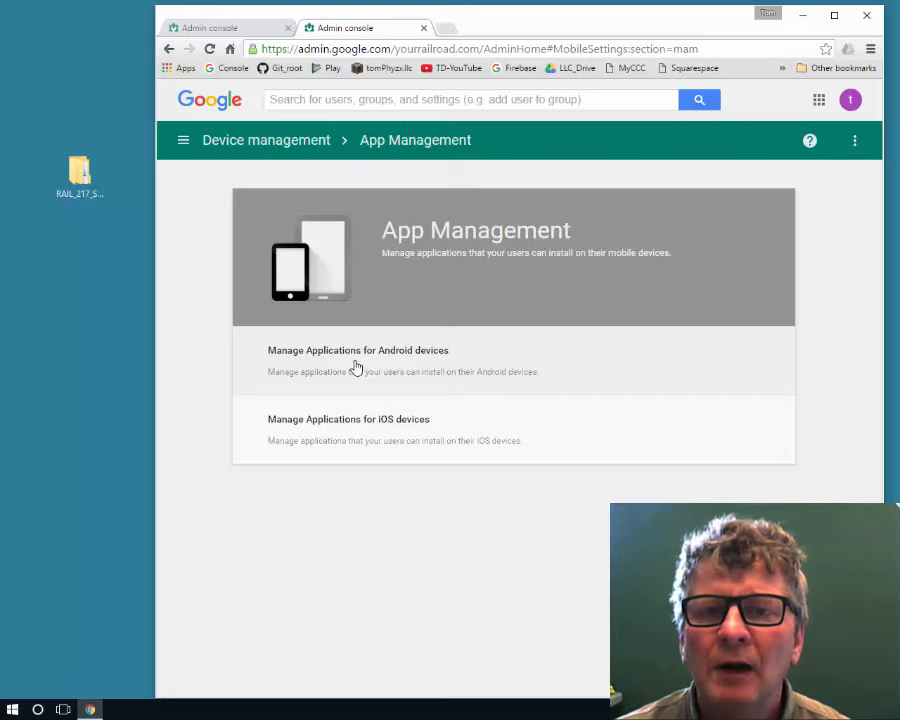
left_click(432, 379)
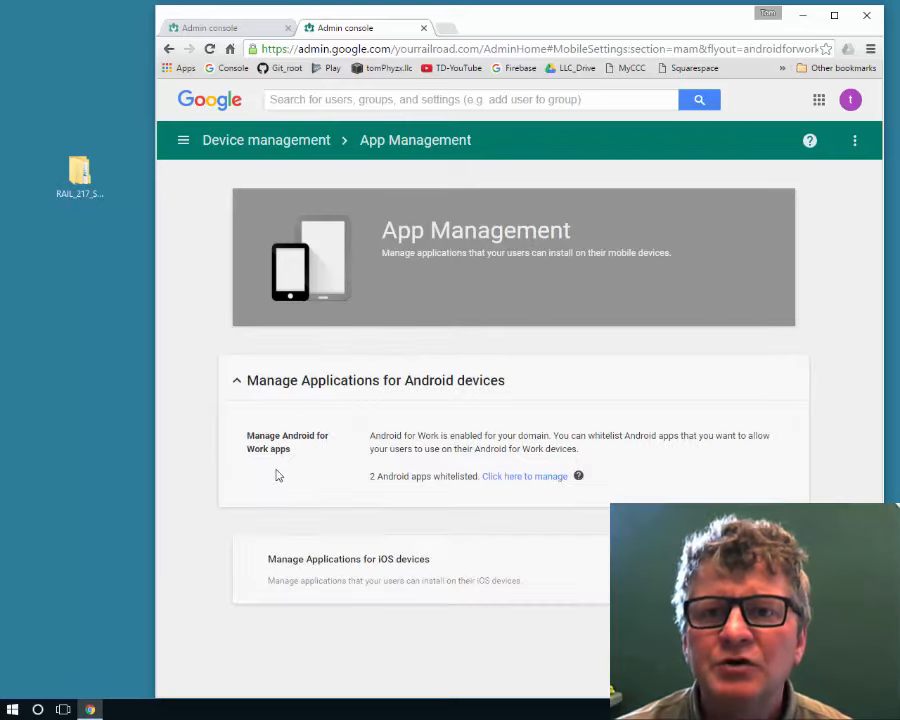